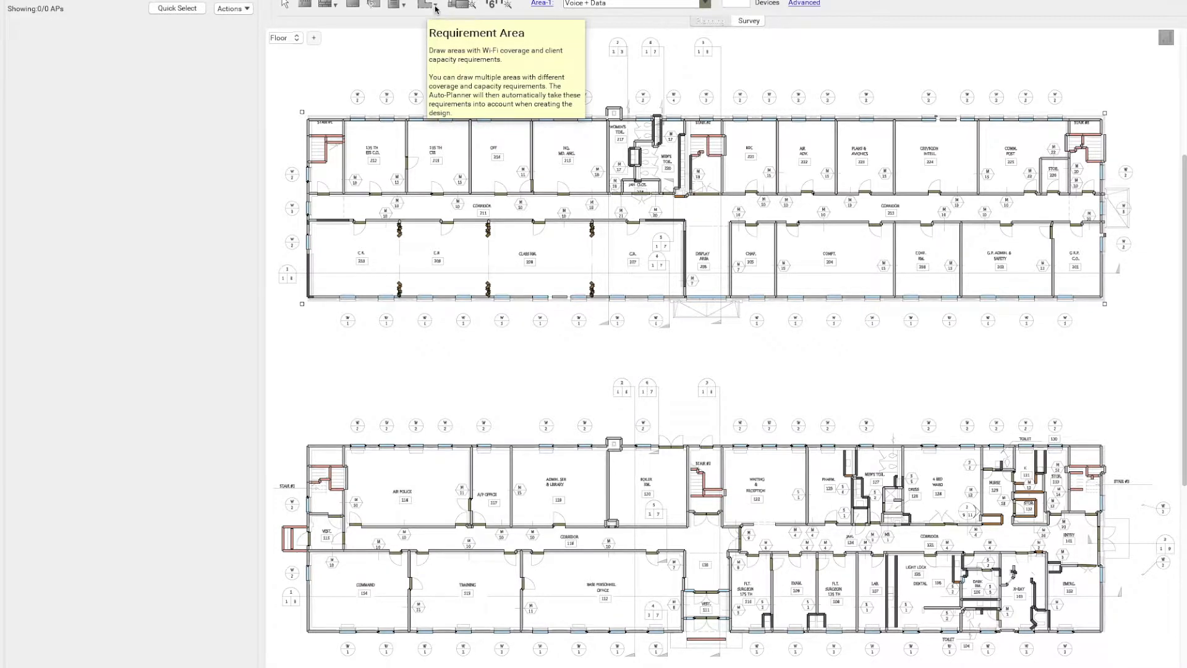
Step: Draw a requirement area around the entire upper floor plan with the Area Tool and set it to 200 devices
click(434, 8)
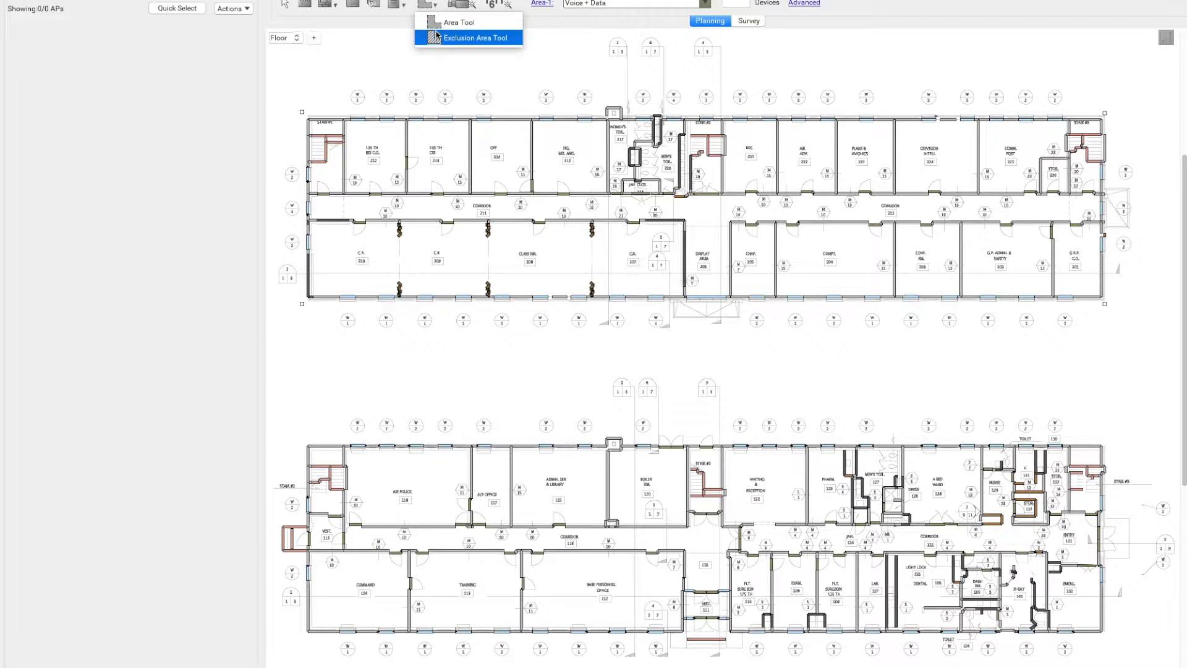
click(433, 24)
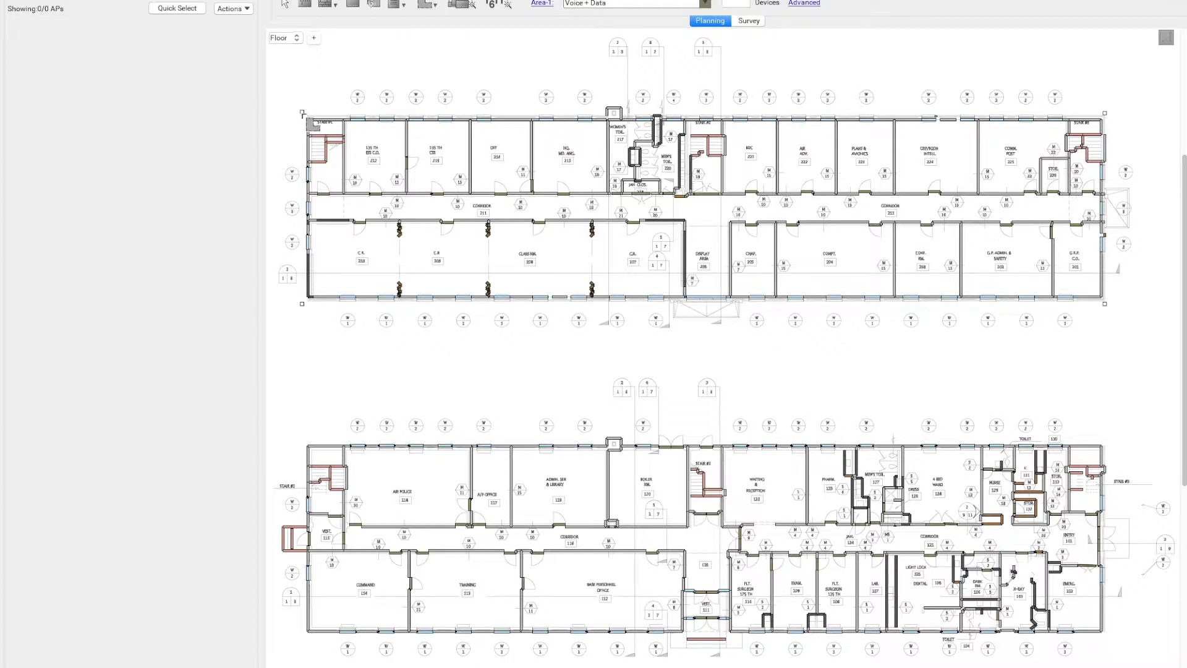
click(303, 114)
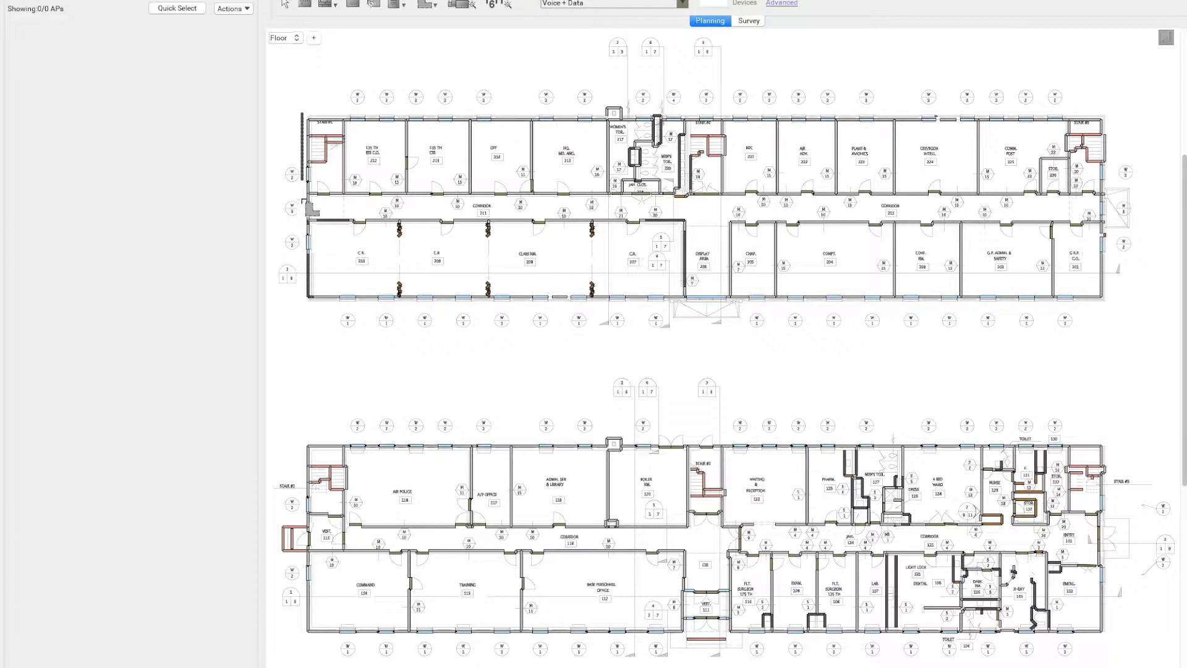
click(301, 302)
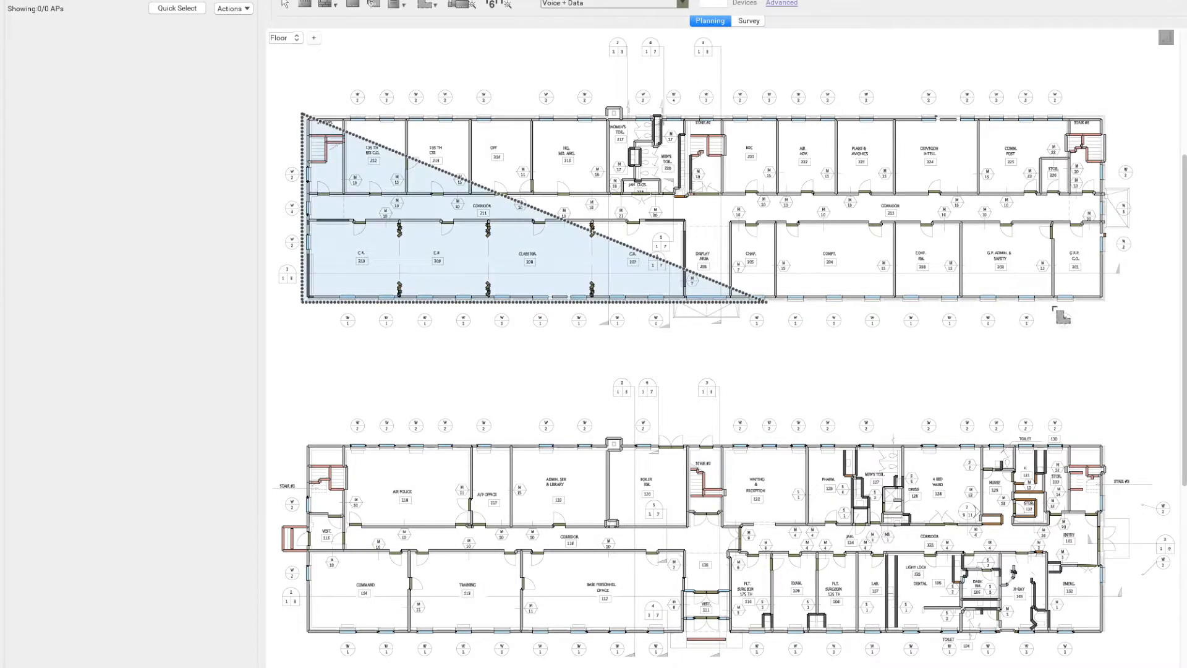
click(1105, 302)
click(1106, 114)
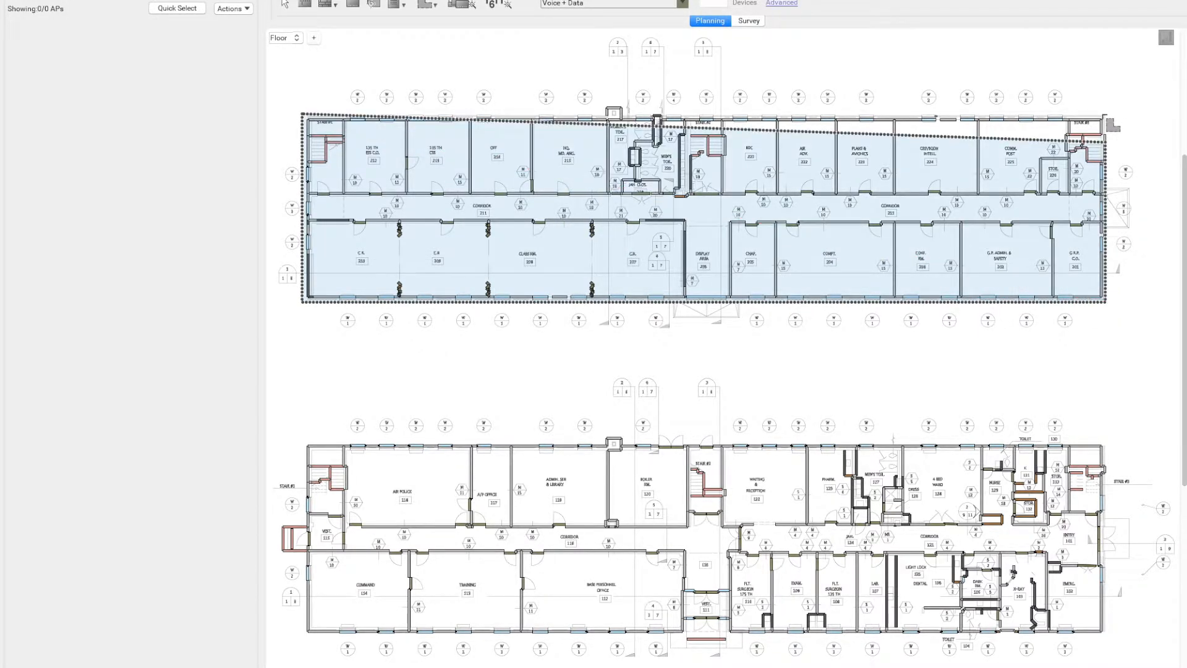
right_click(1105, 114)
click(736, 3)
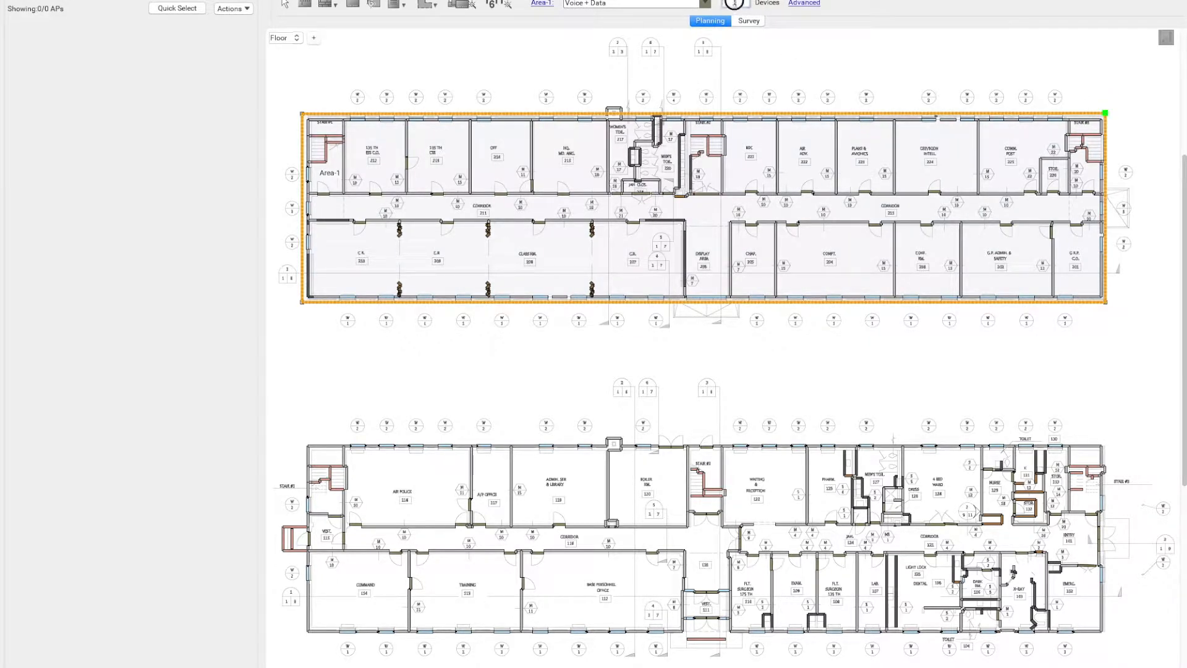
text(200)
Step: Review the upper floor area's options, including its name, device groups and the laptop group's available SLA levels
click(545, 4)
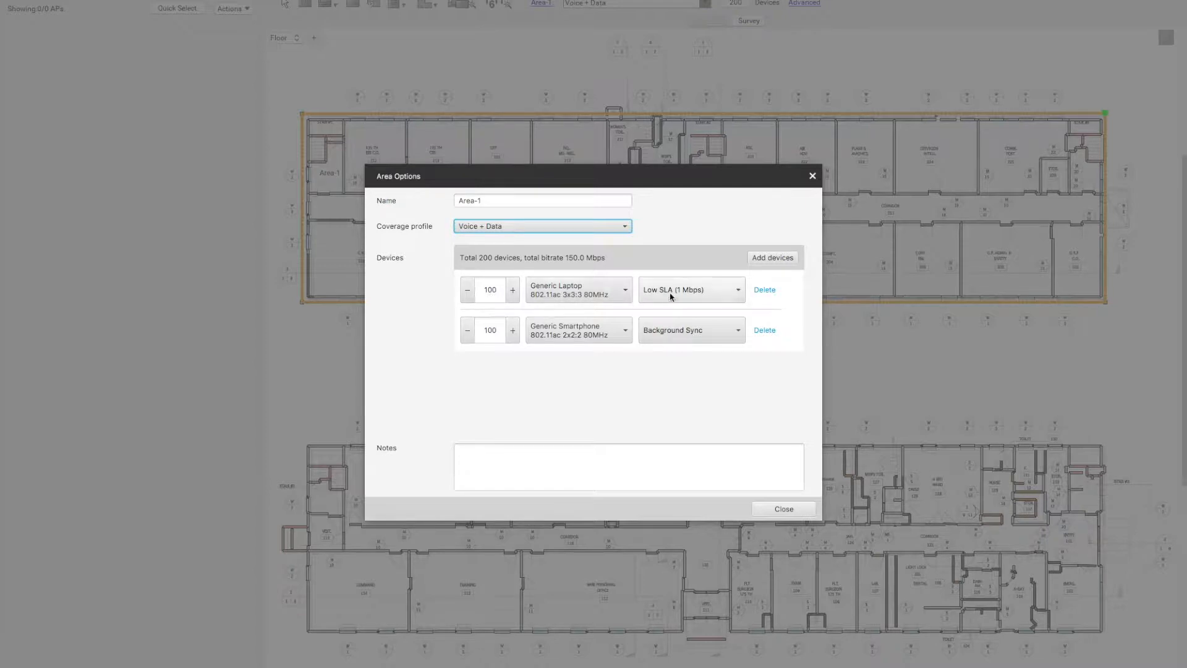
click(739, 293)
click(739, 293)
click(722, 292)
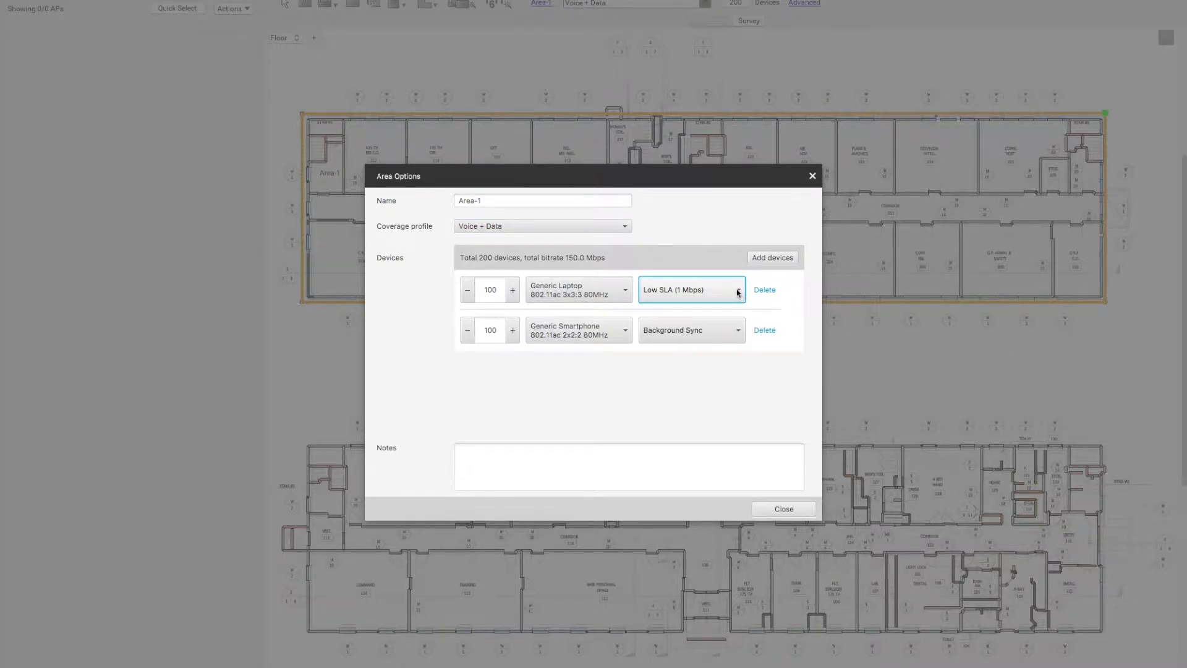
click(738, 292)
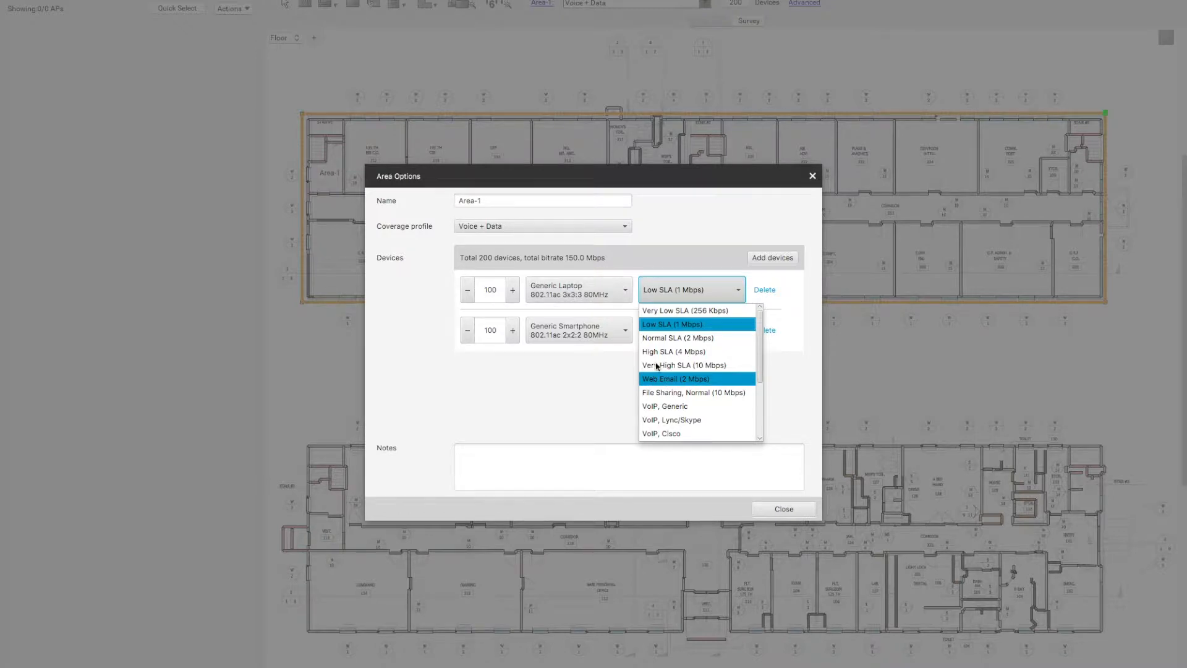
click(700, 290)
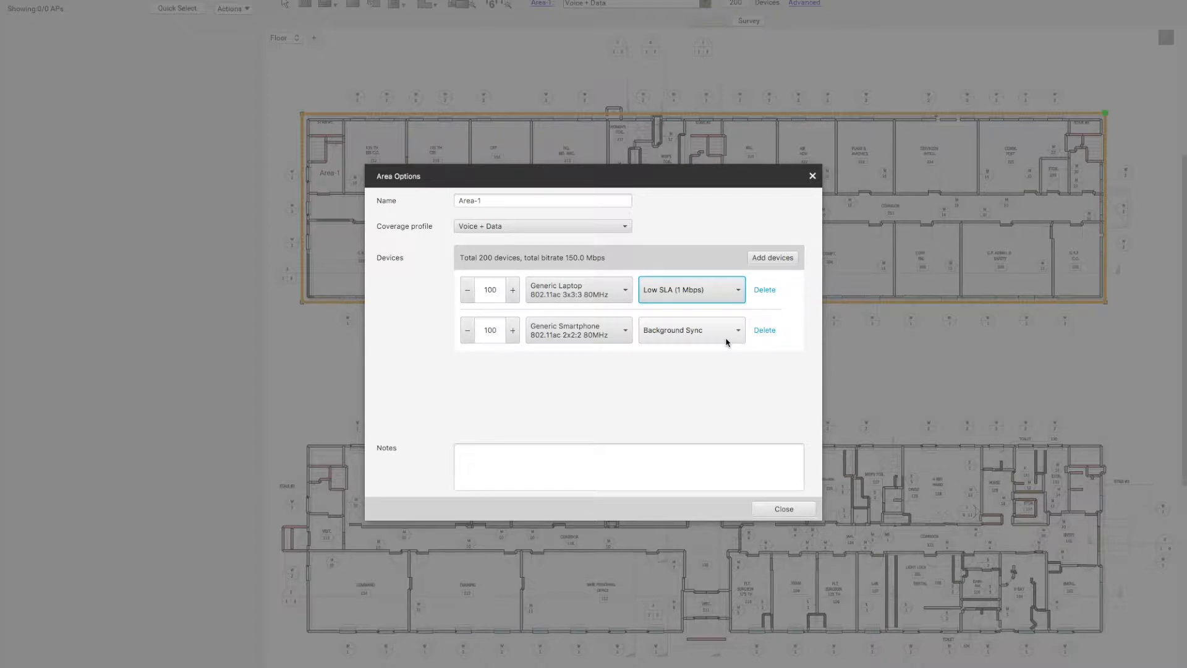
triple_click(488, 200)
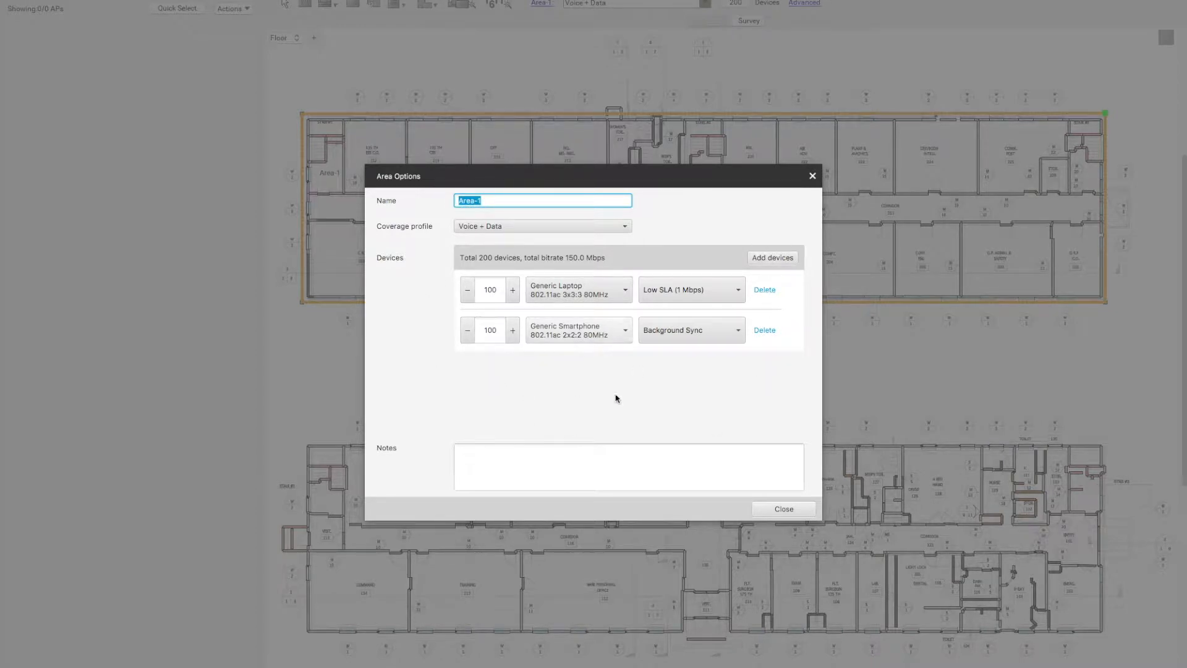
click(784, 509)
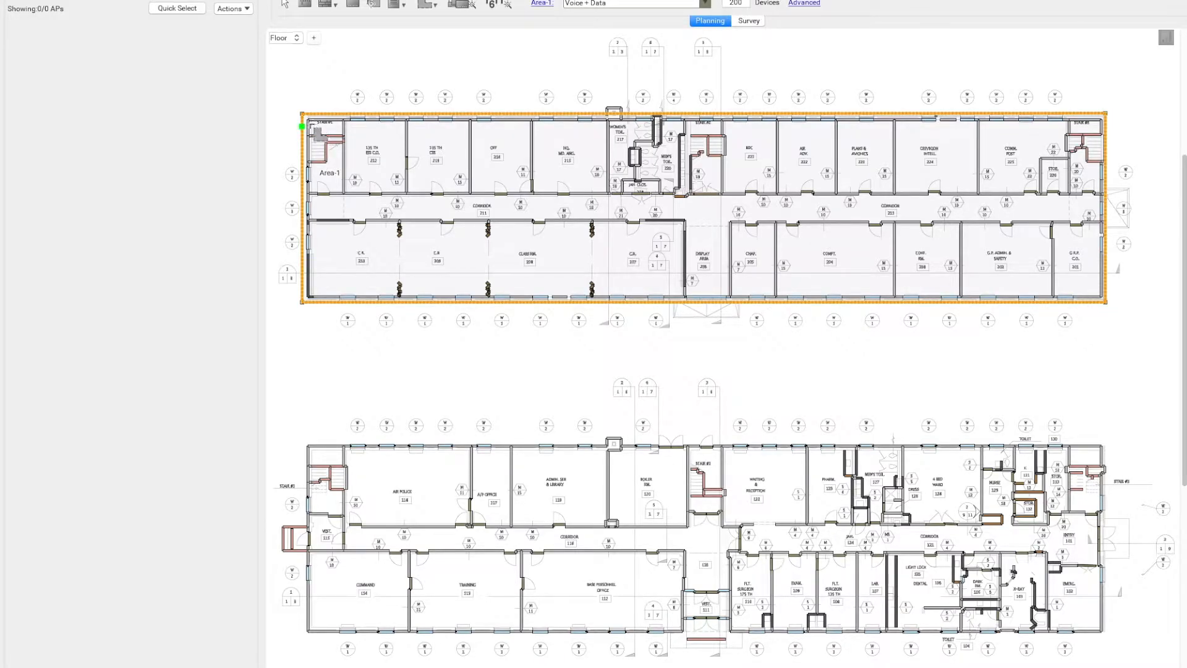
Step: Draw a second requirement area around the row of classrooms below the corridor in the upper floor plan
click(302, 218)
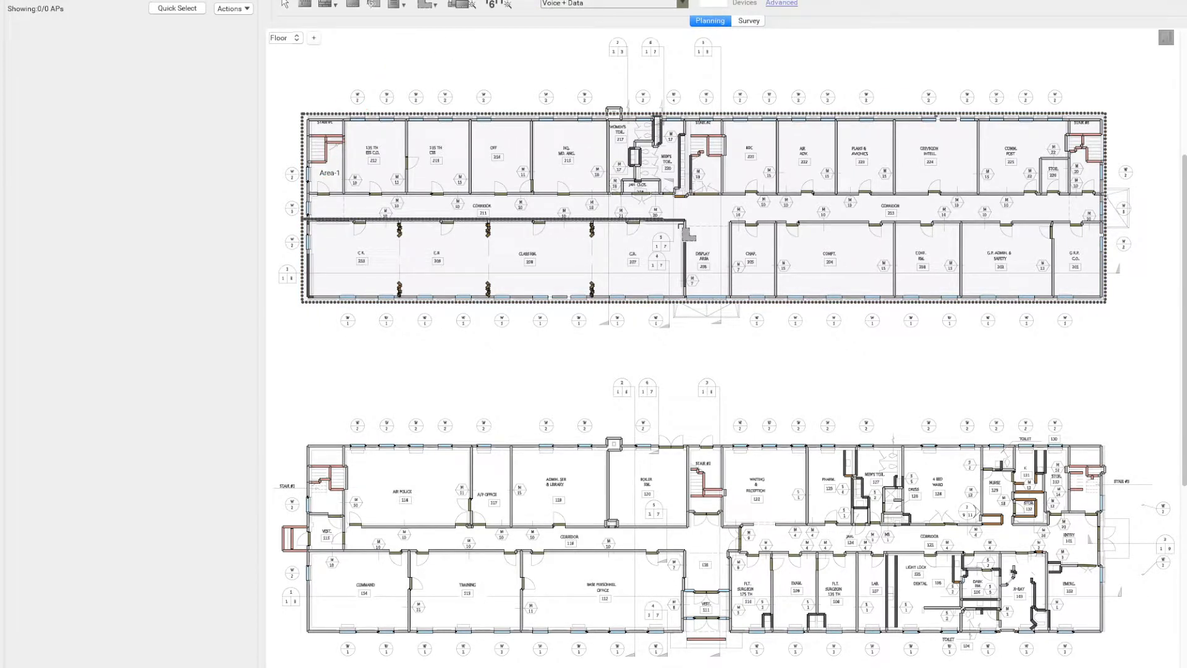
click(685, 222)
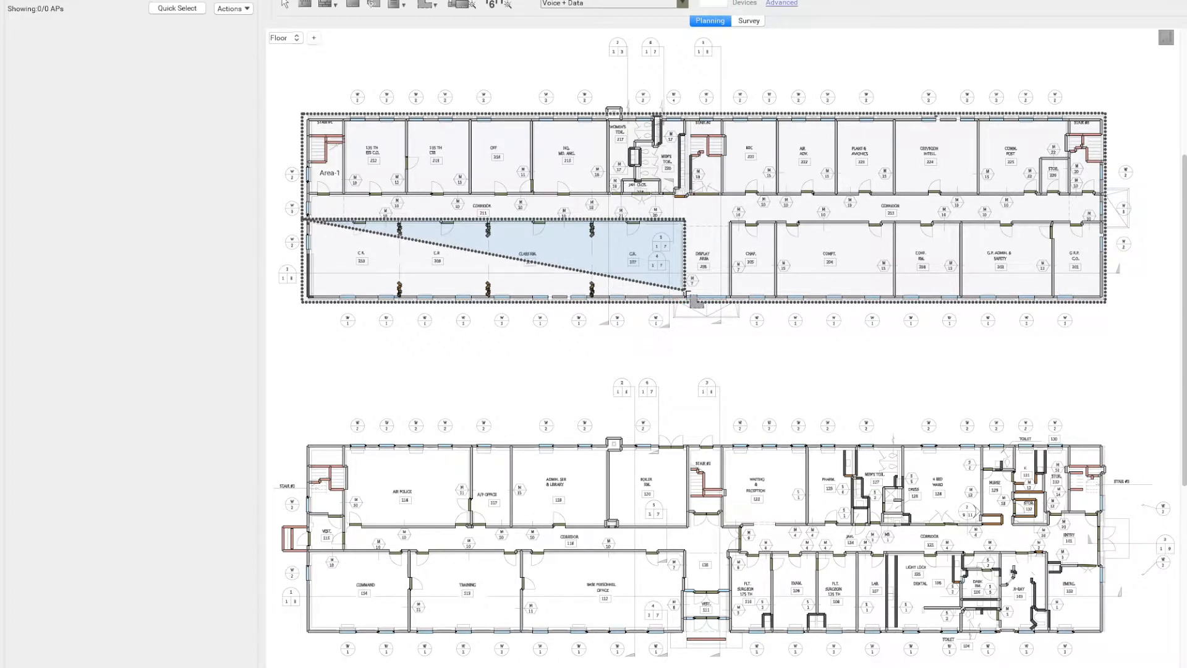
click(685, 302)
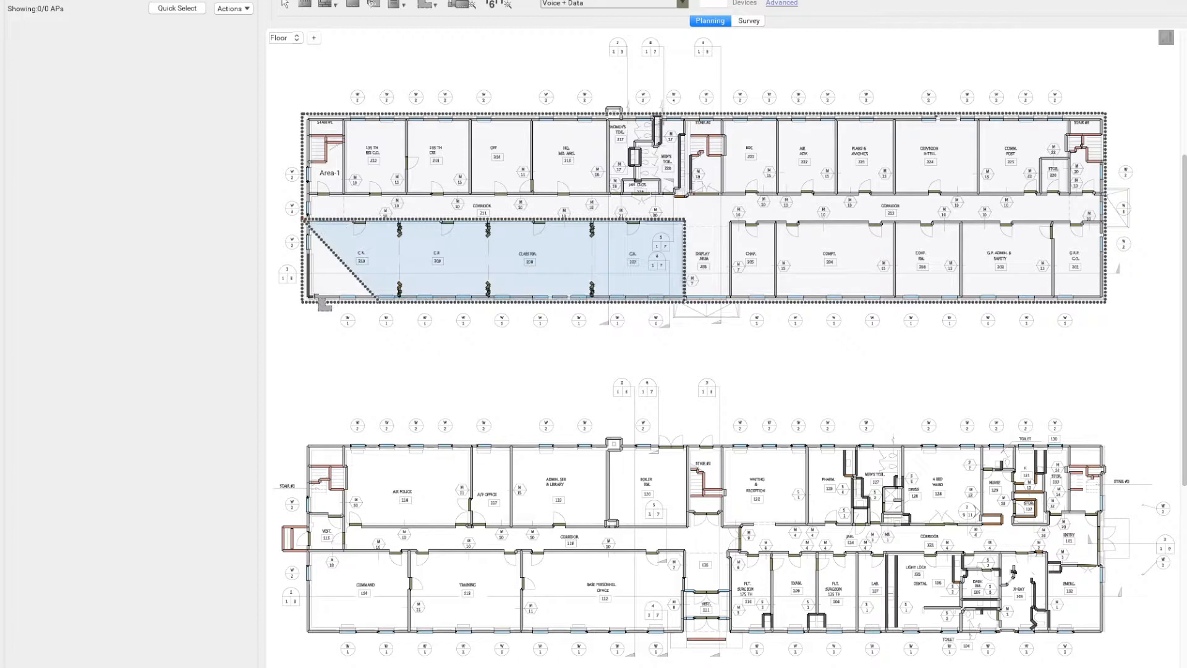
click(302, 302)
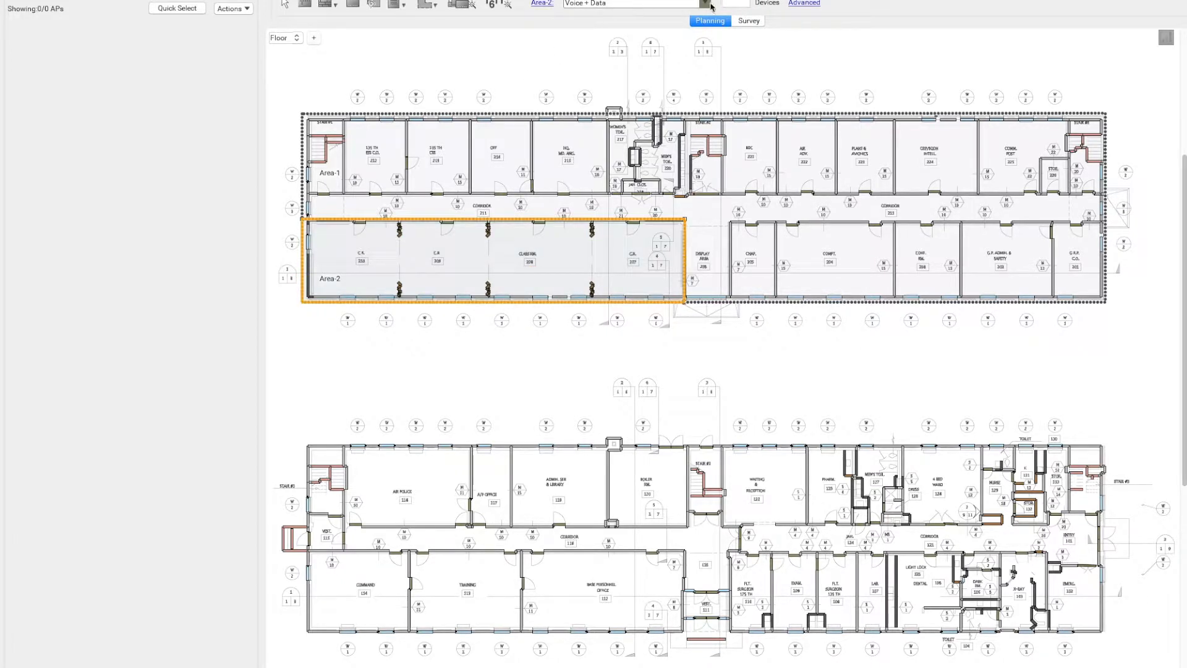
Step: Assign the Skype / Lync Guidelines coverage profile and 100 devices to the classroom area
click(705, 4)
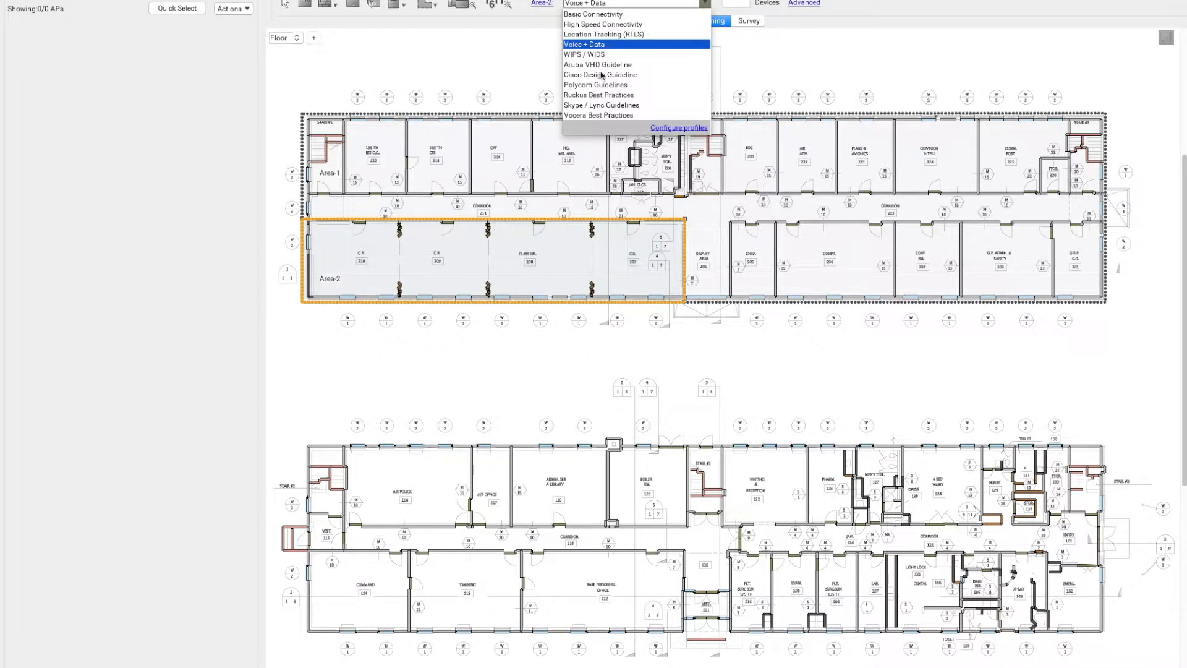
key(Escape)
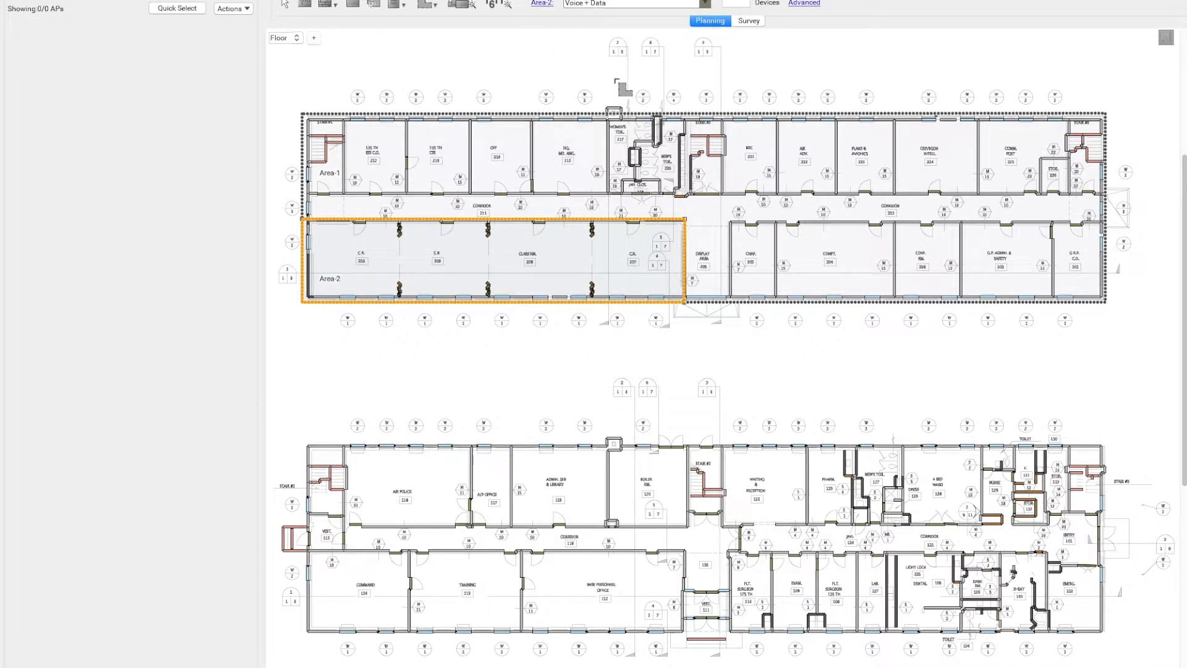
click(705, 4)
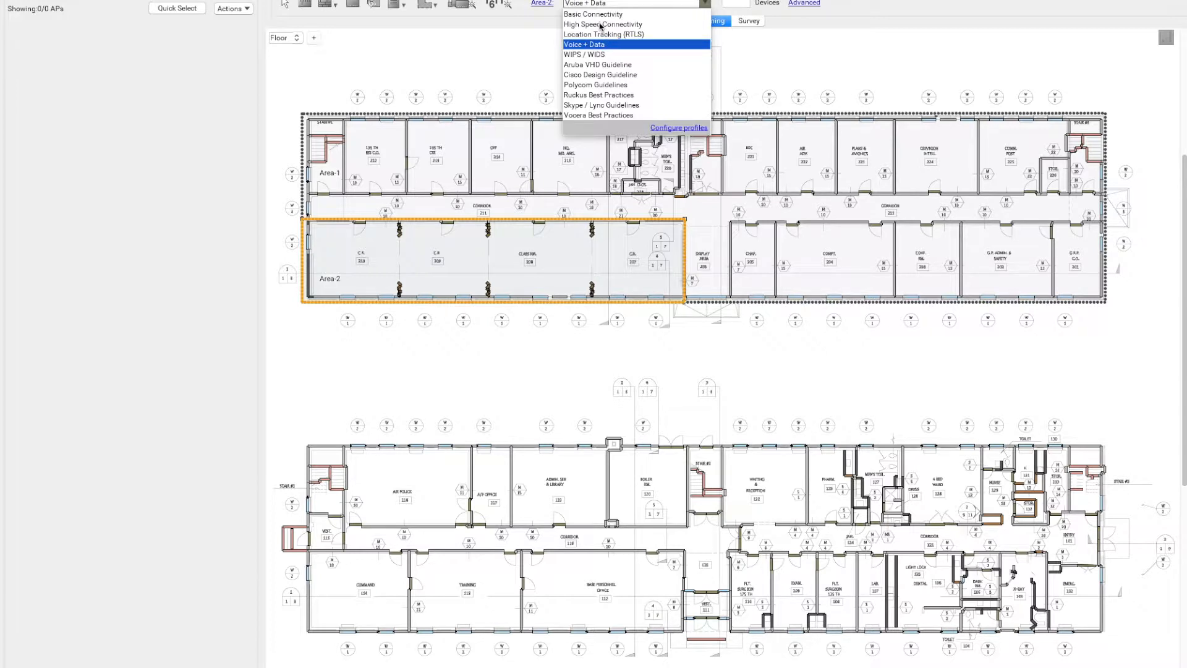
click(596, 106)
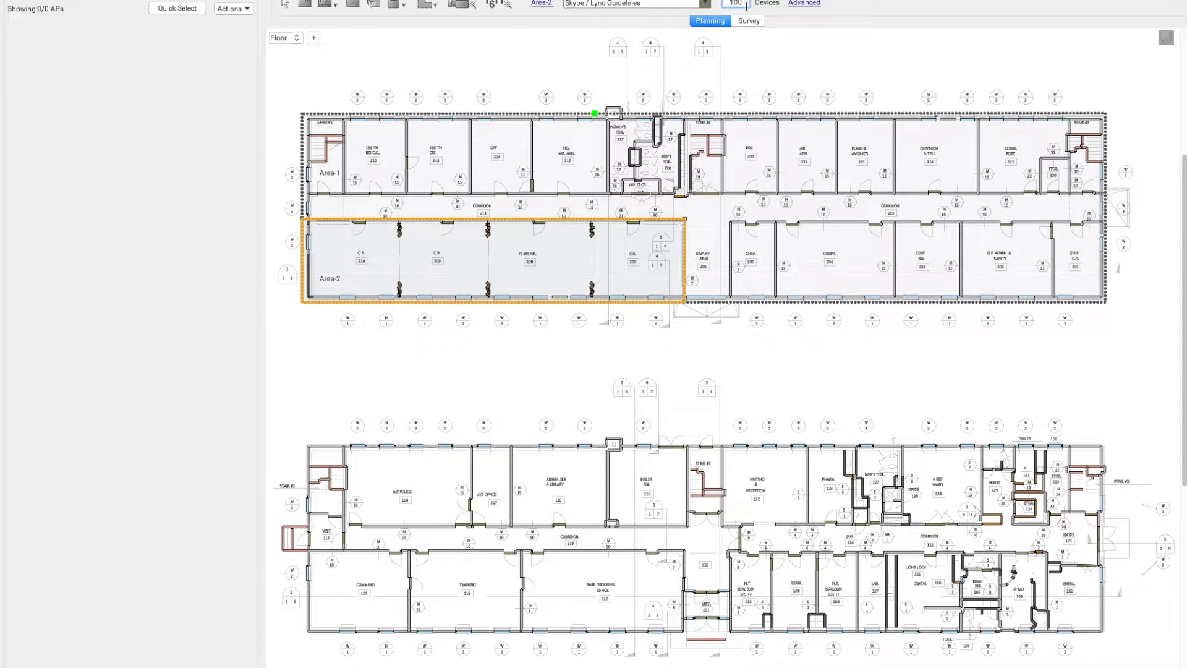
Step: Replace the classroom area's smartphone group with 50 Generic VoIP Phone devices using Background Sync
click(802, 5)
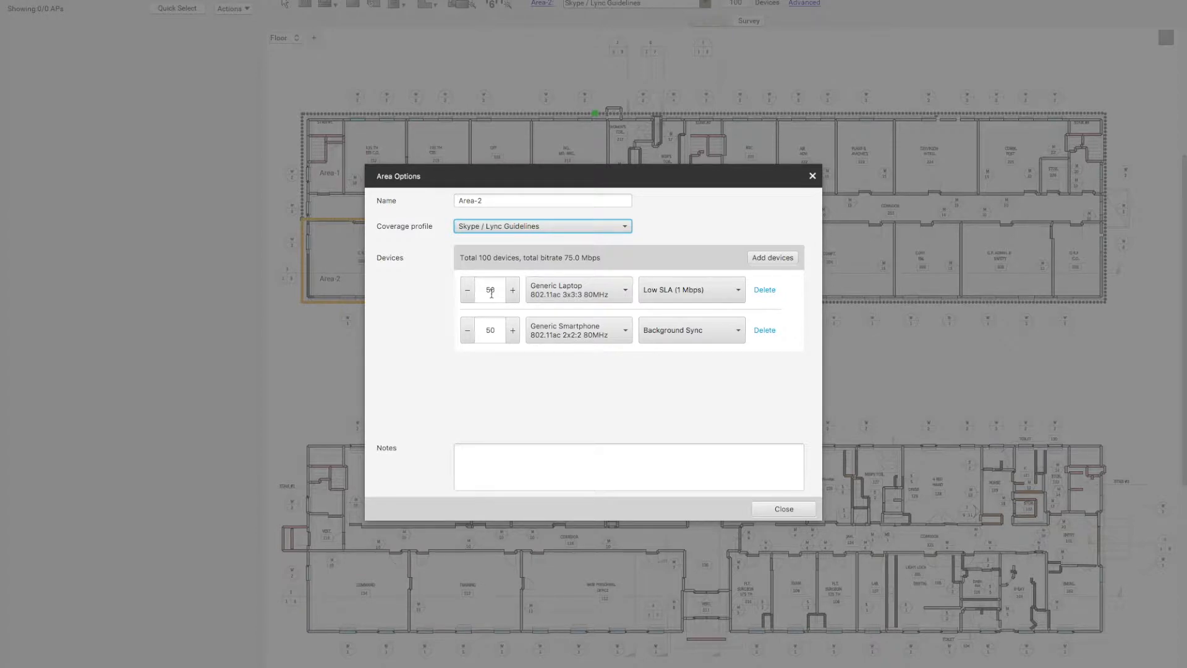
click(765, 331)
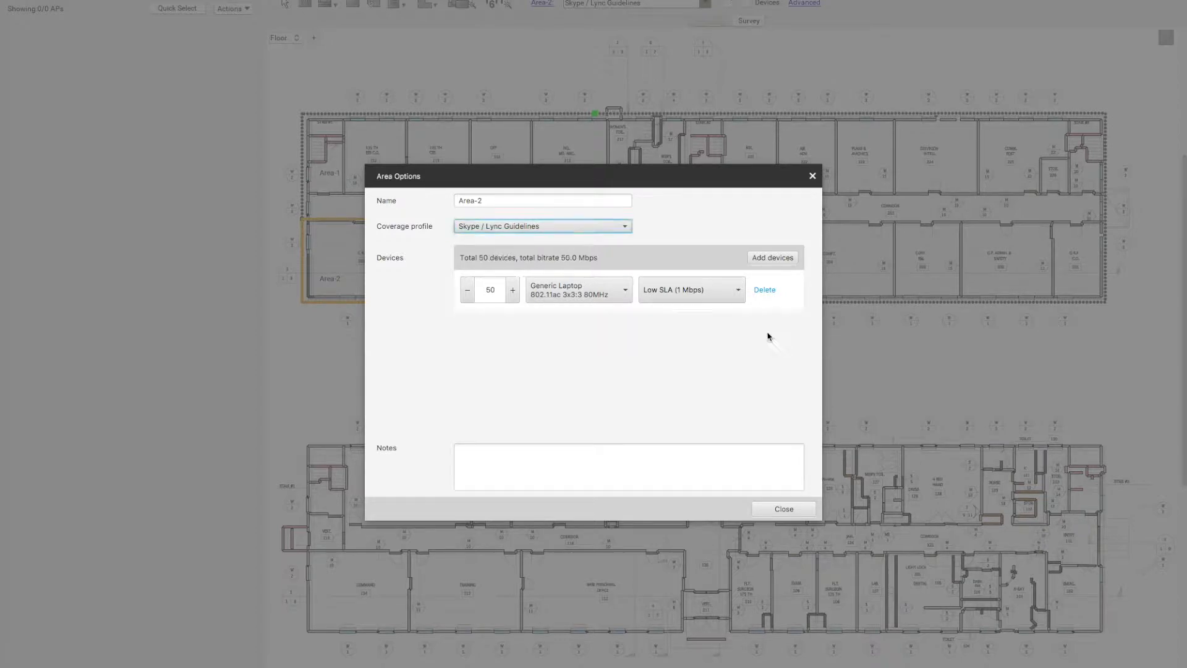
click(773, 256)
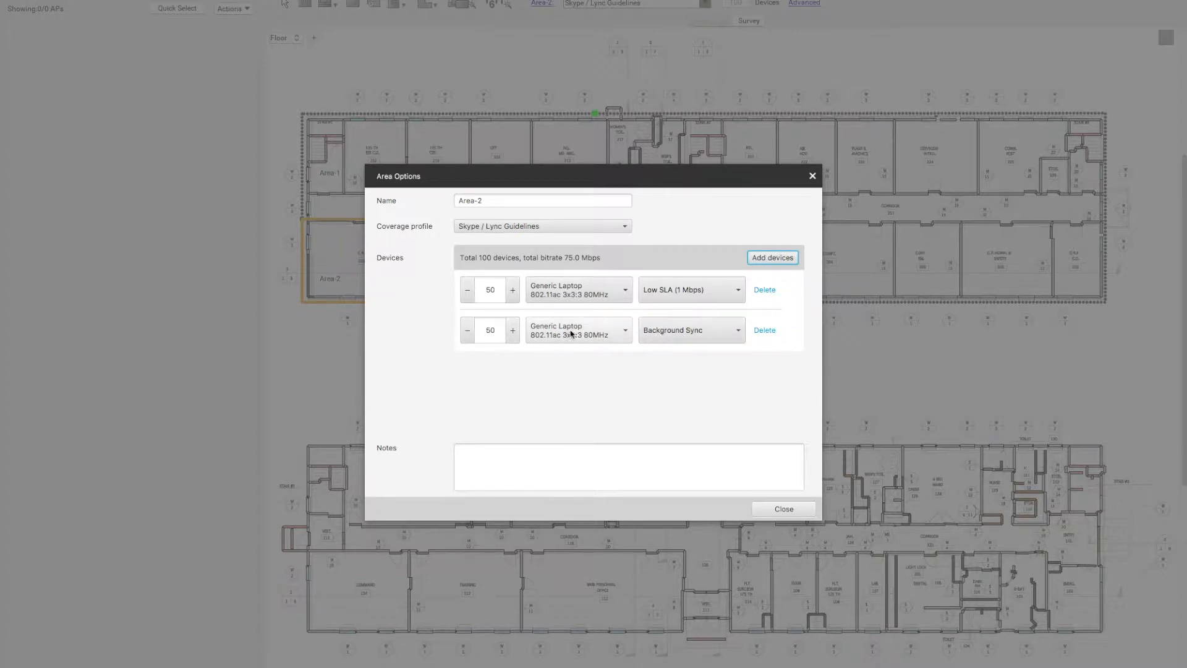
click(606, 333)
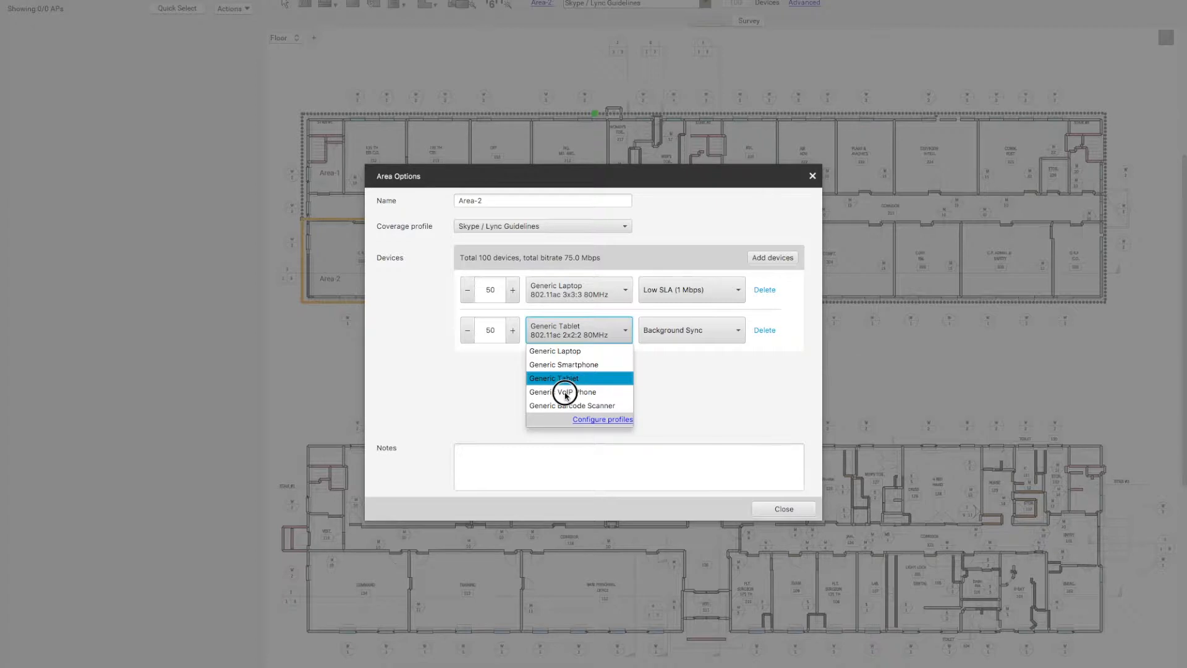
click(568, 378)
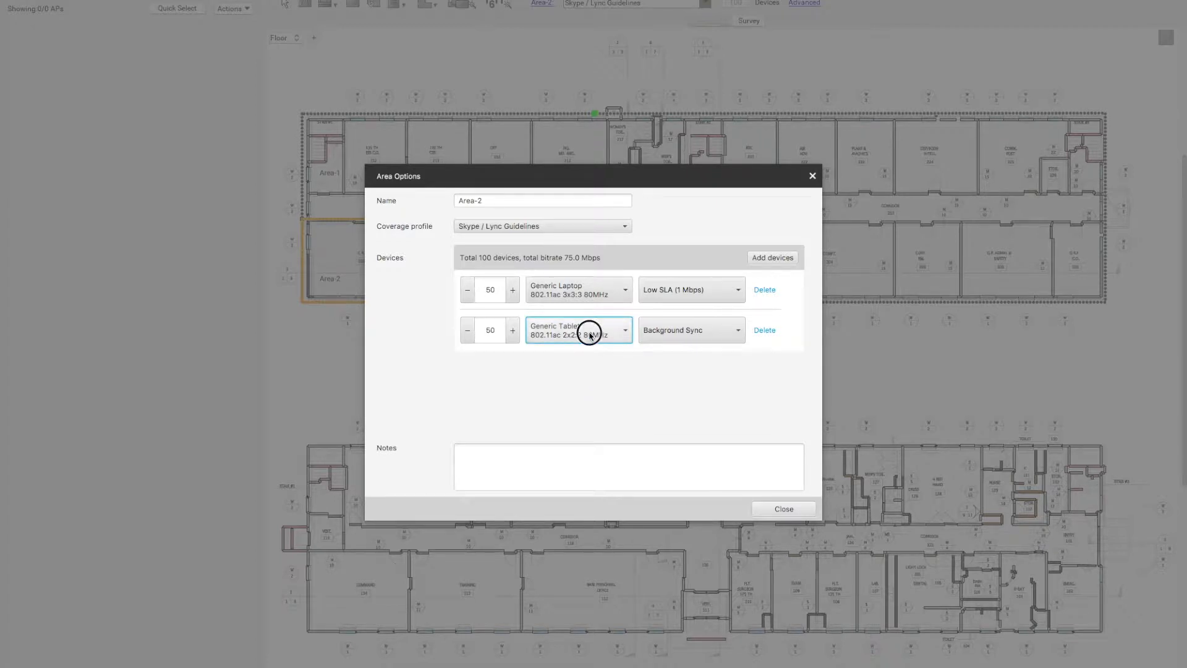
click(589, 335)
click(567, 393)
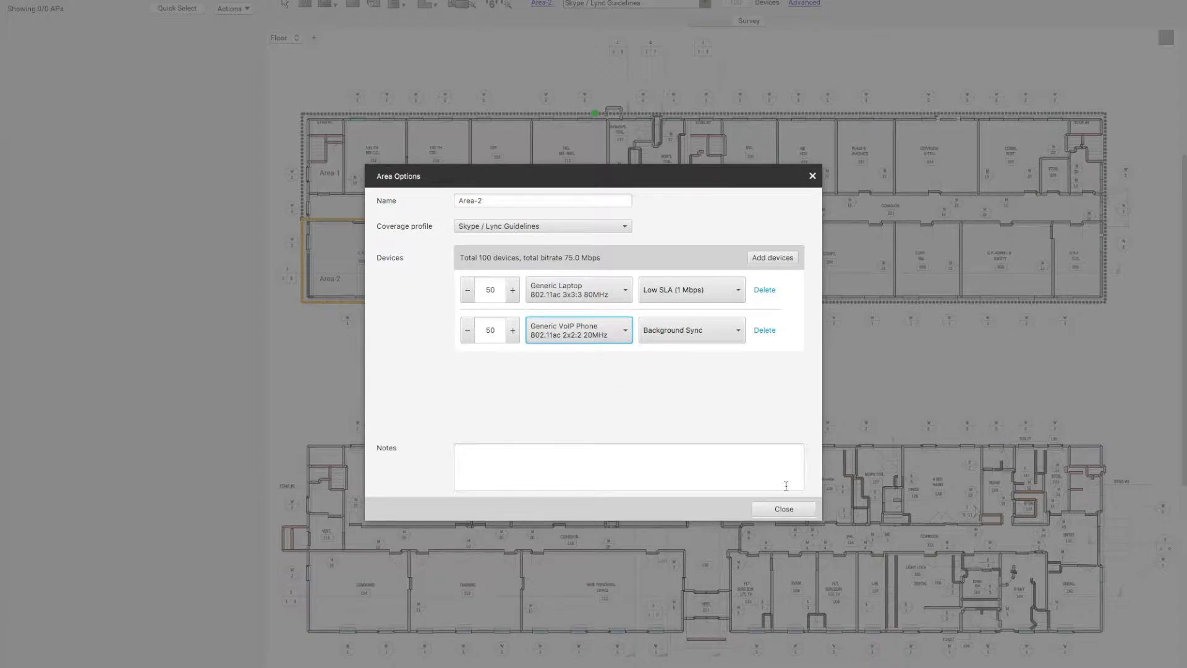
click(784, 509)
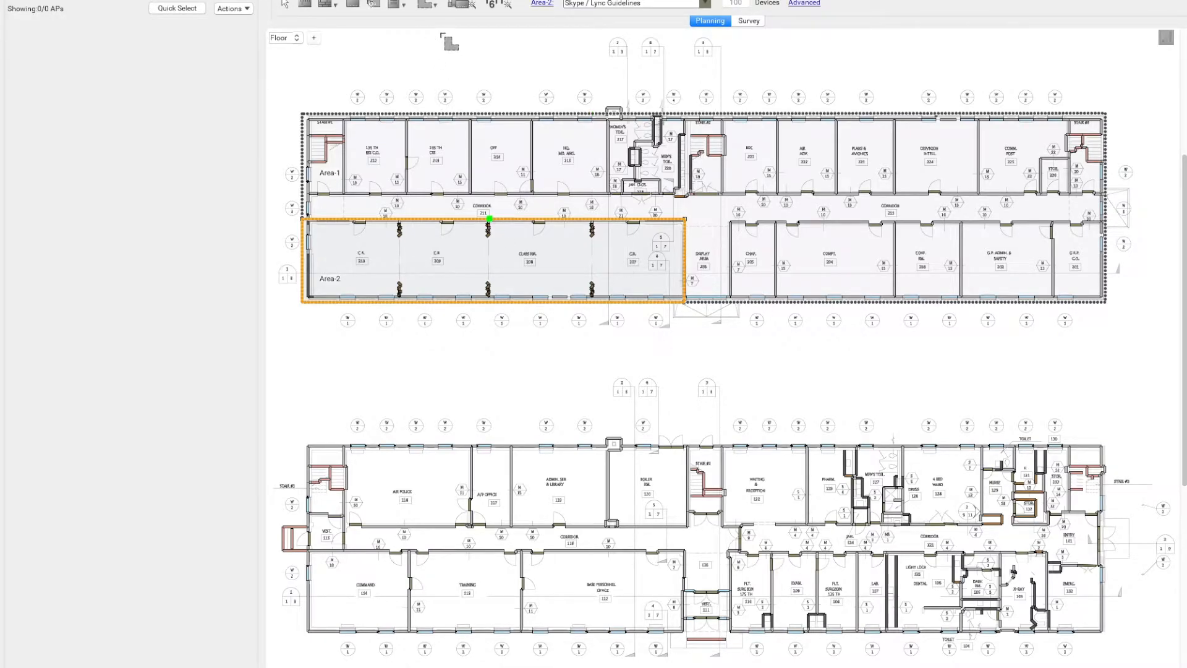
Step: Set the number of SSIDs per radio to 6 on both 2.4 GHz and 5 GHz in the Auto-Planner
click(462, 6)
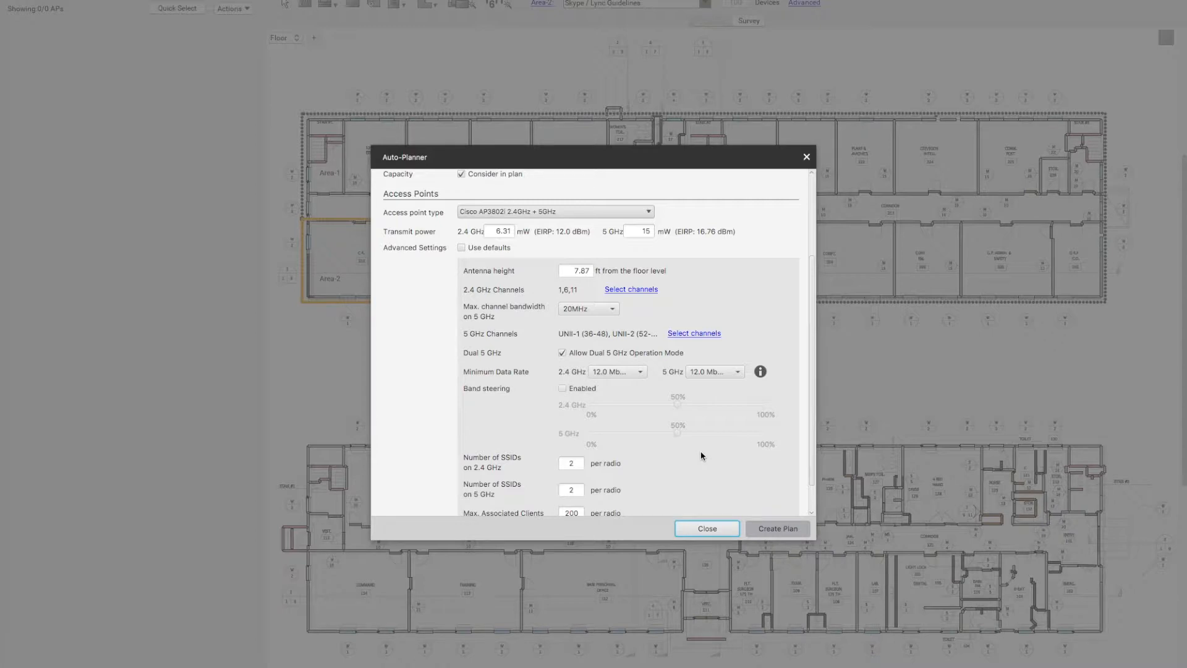
click(577, 465)
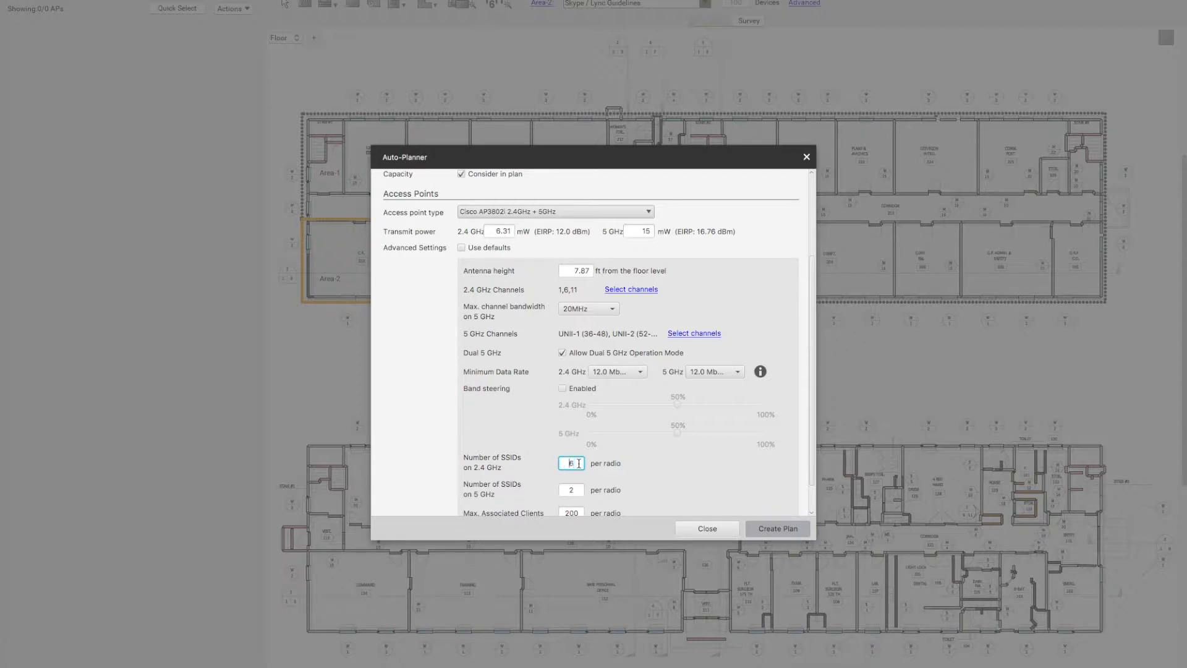
text(6)
key(Tab)
text(6)
scroll(677, 470, down, 1)
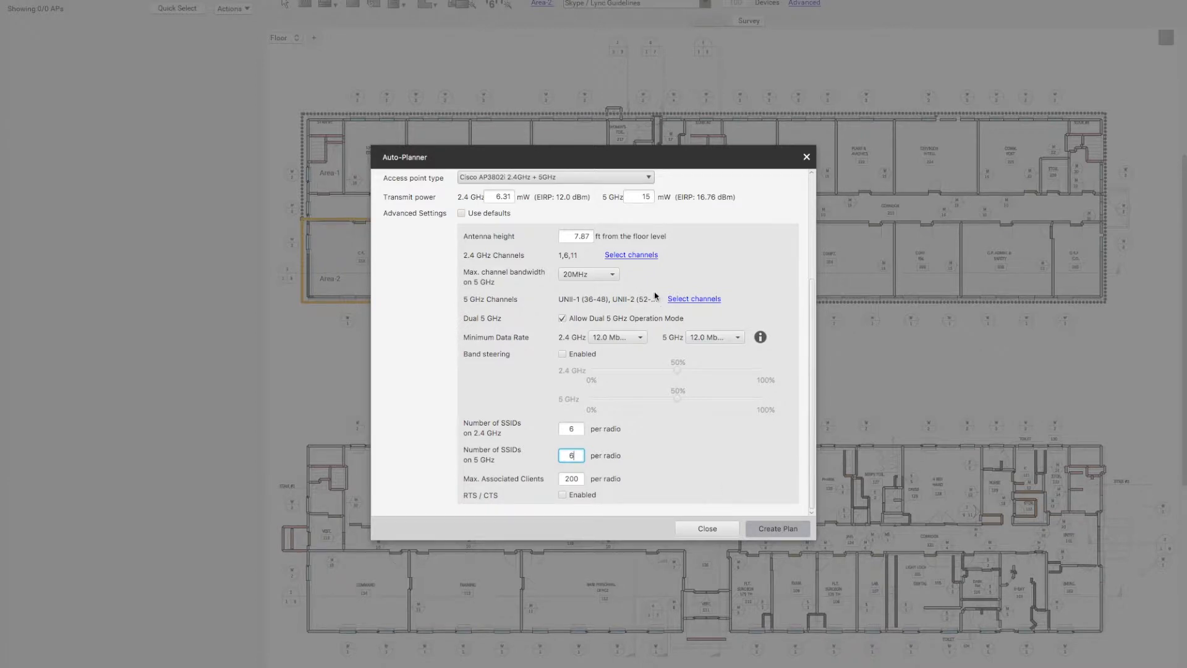
Step: Examine the Auto-Planner's 5 GHz channel bandwidth options and the selectable 5 GHz channels
click(613, 277)
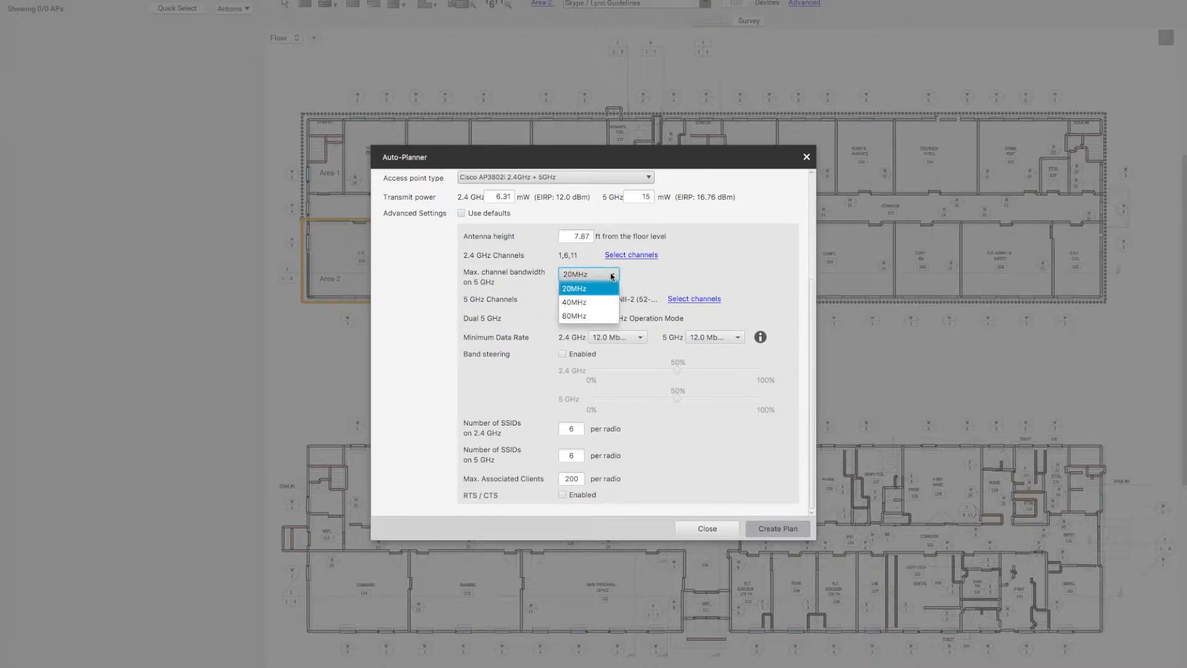
click(612, 275)
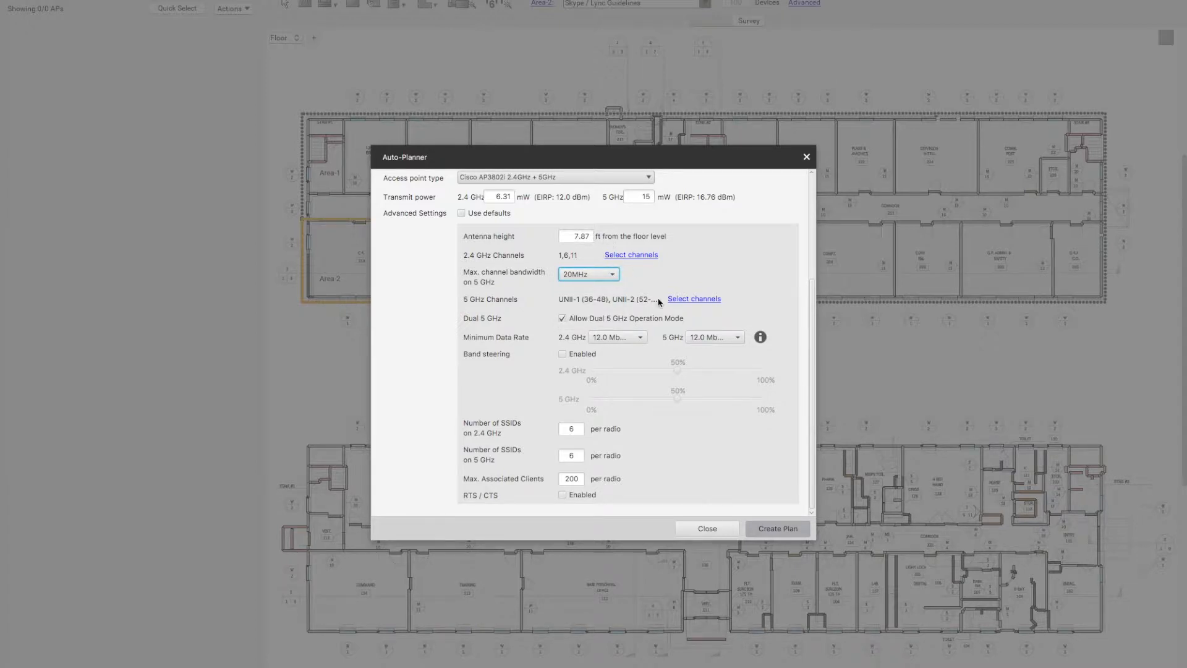
click(700, 302)
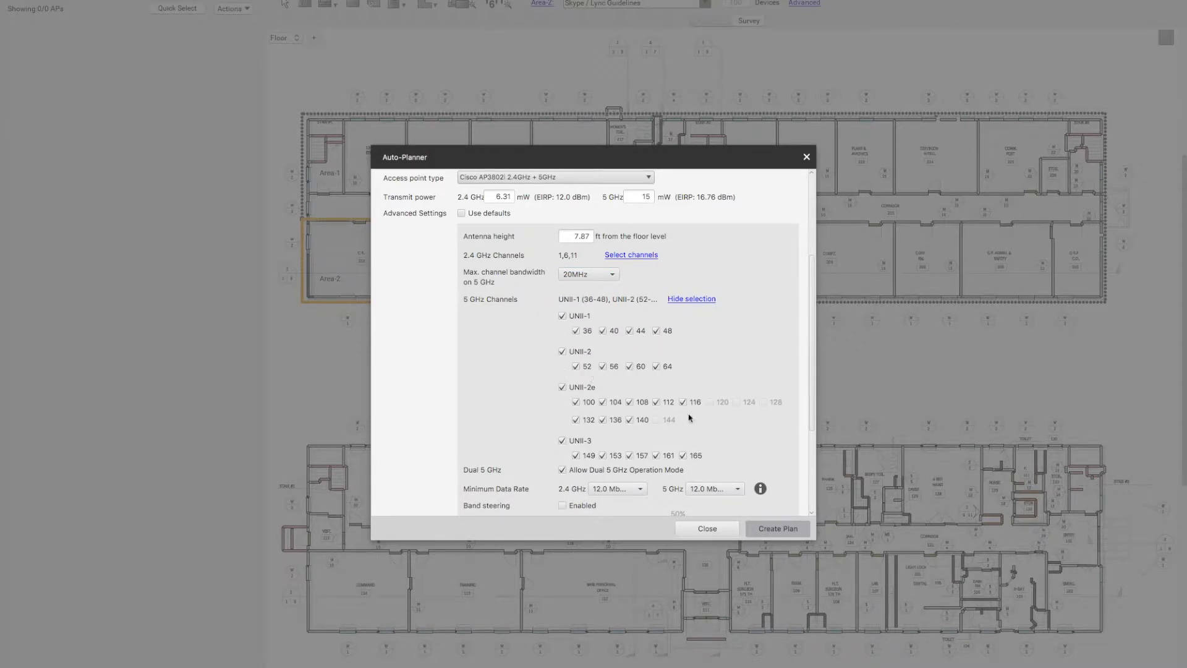
scroll(716, 397, down, 2)
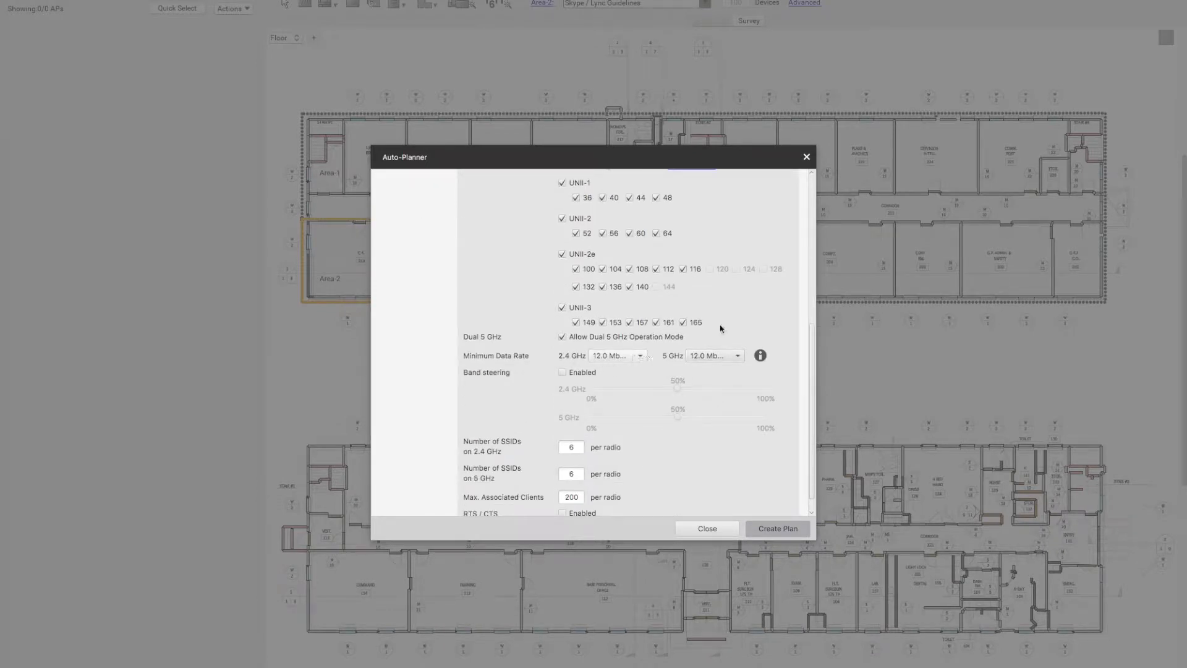
scroll(767, 313, up, 4)
scroll(712, 352, down, 4)
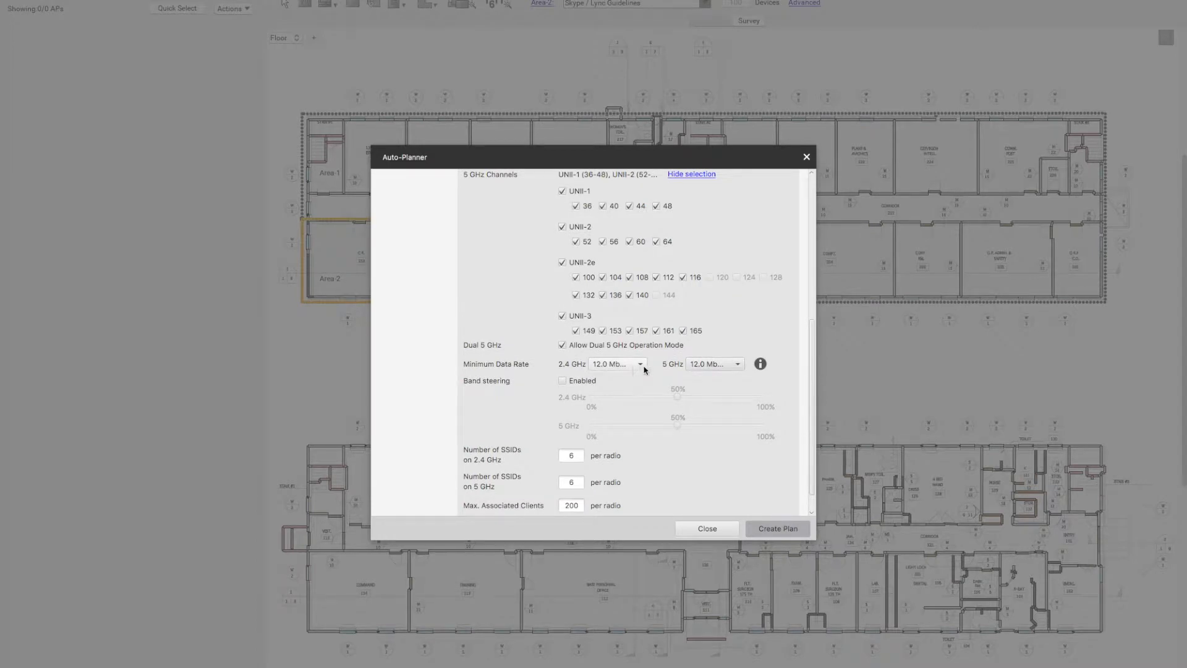
Step: Review the 2.4 GHz minimum data rate options in the Auto-Planner, keep 12.0 Mbps, and create the access point plan
click(640, 367)
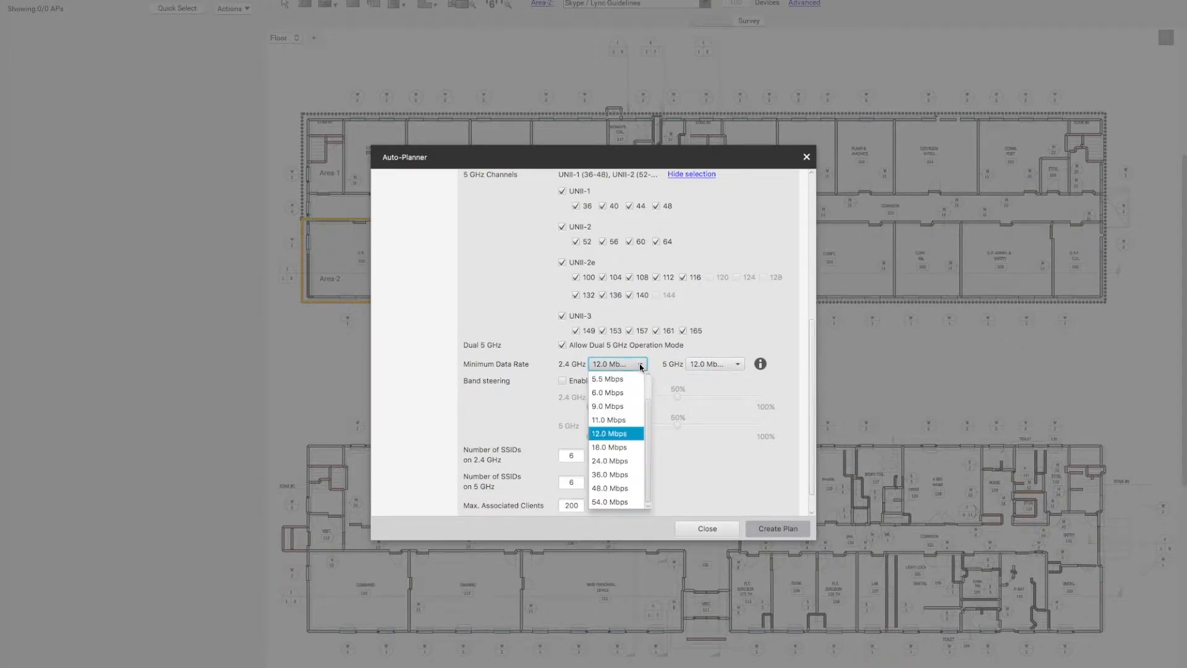
click(642, 366)
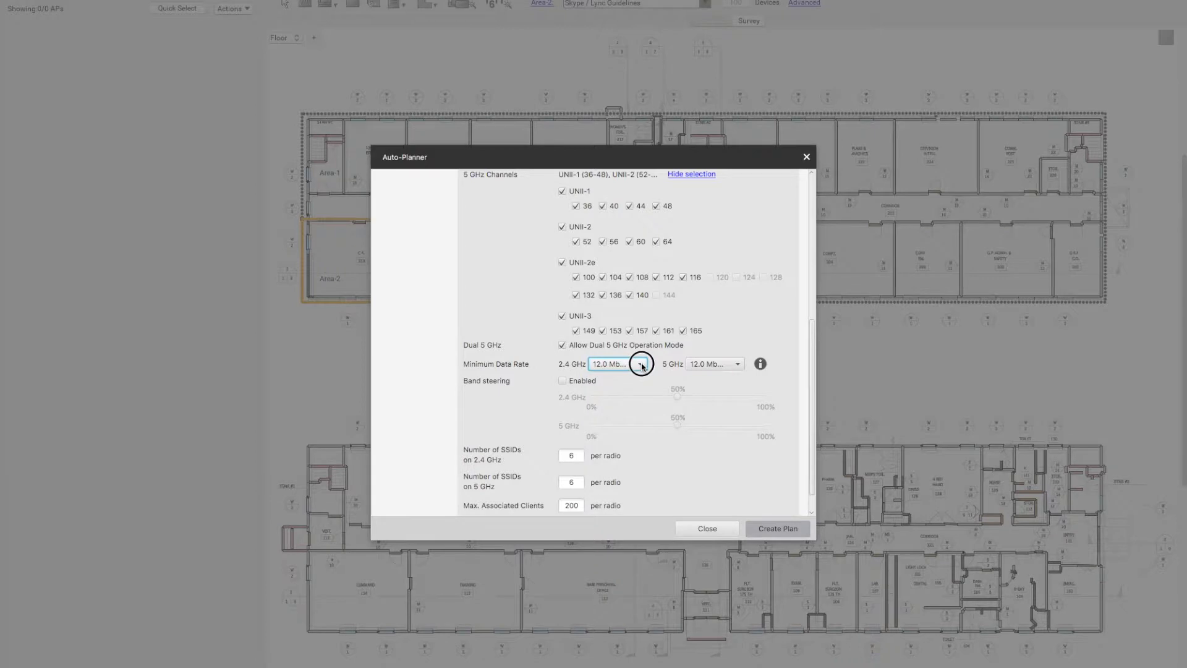
click(785, 530)
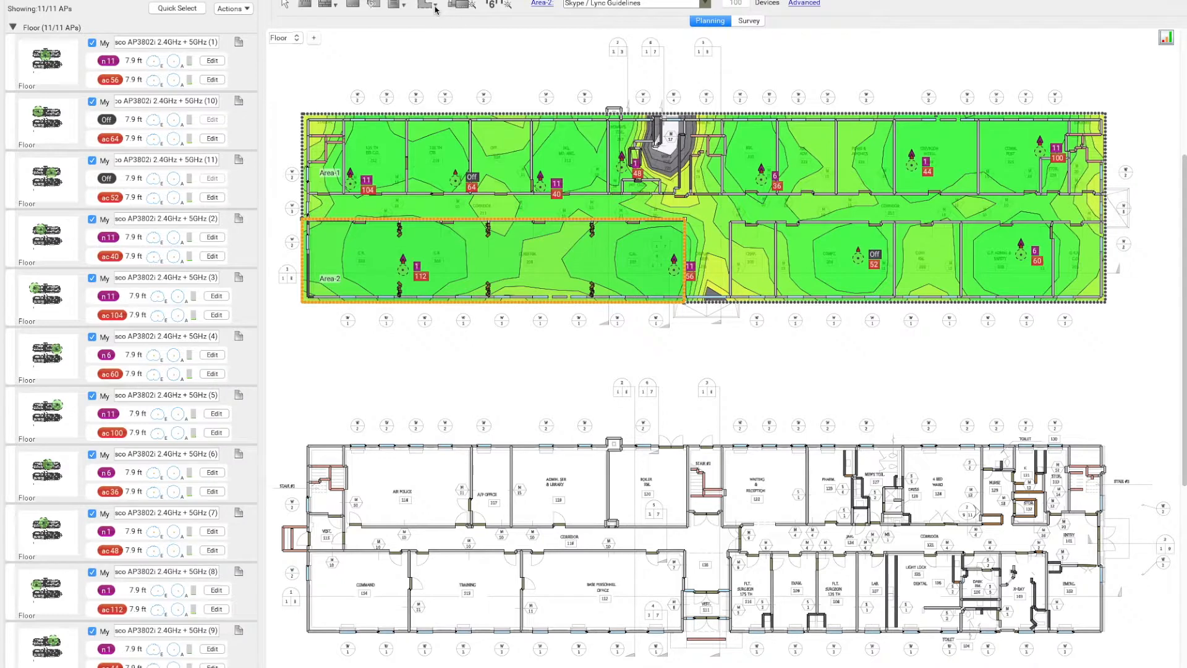
Step: Switch the floor plan's heatmap to a different visualization than Signal Strength and inspect it across both requirement areas
click(392, 6)
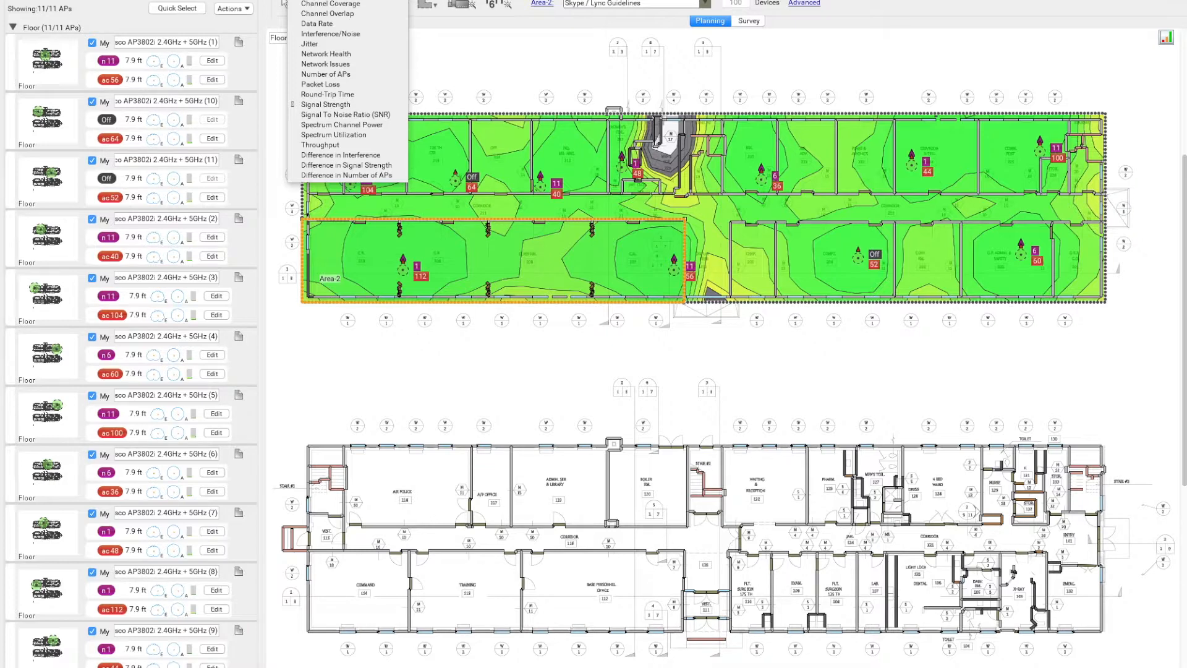
click(327, 2)
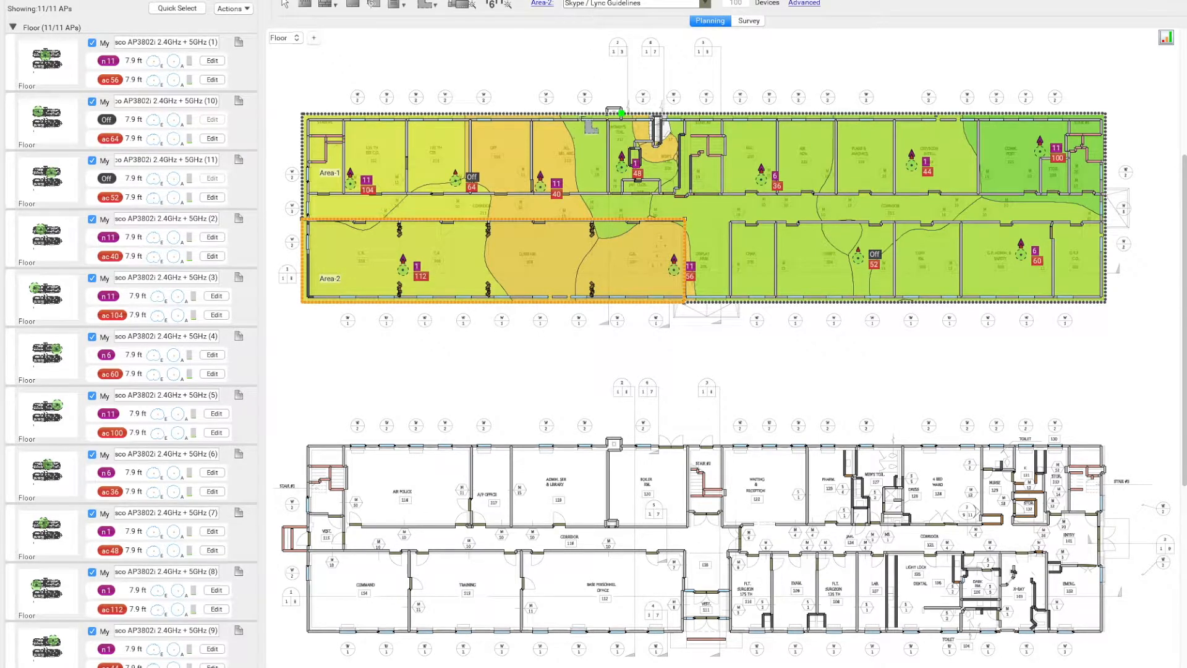
click(285, 4)
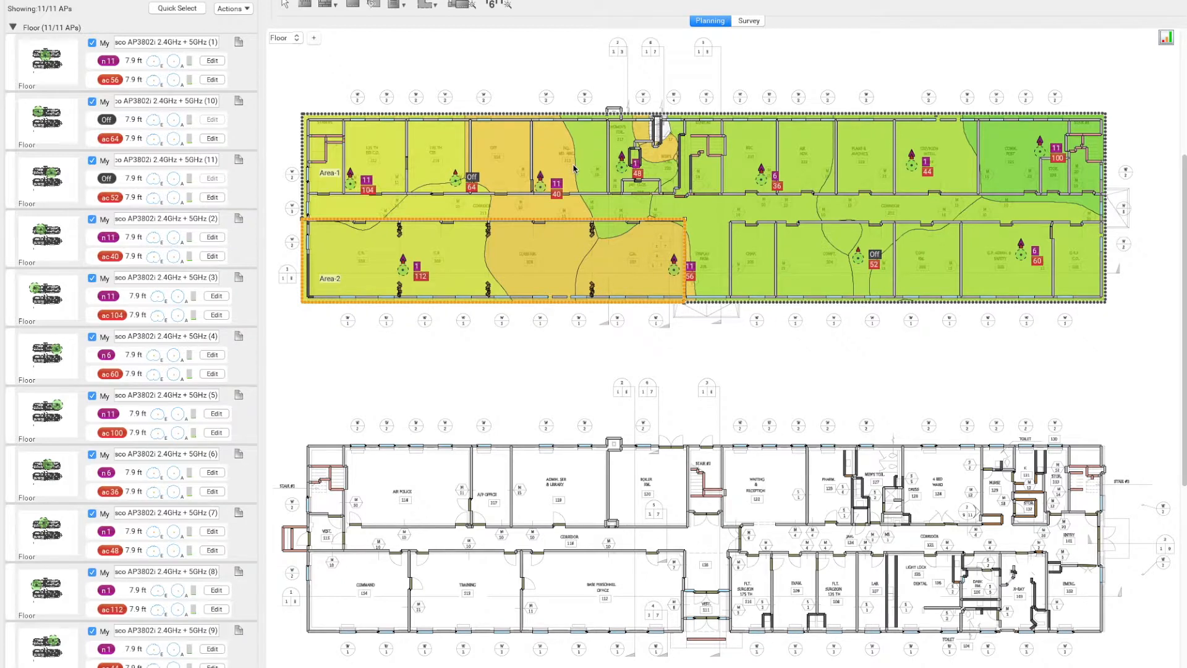
mouse_move(575, 168)
Step: Set the number of SSIDs to 2 per radio on both 2.4 GHz and 5 GHz in the Auto-Planner and recreate the plan
click(464, 7)
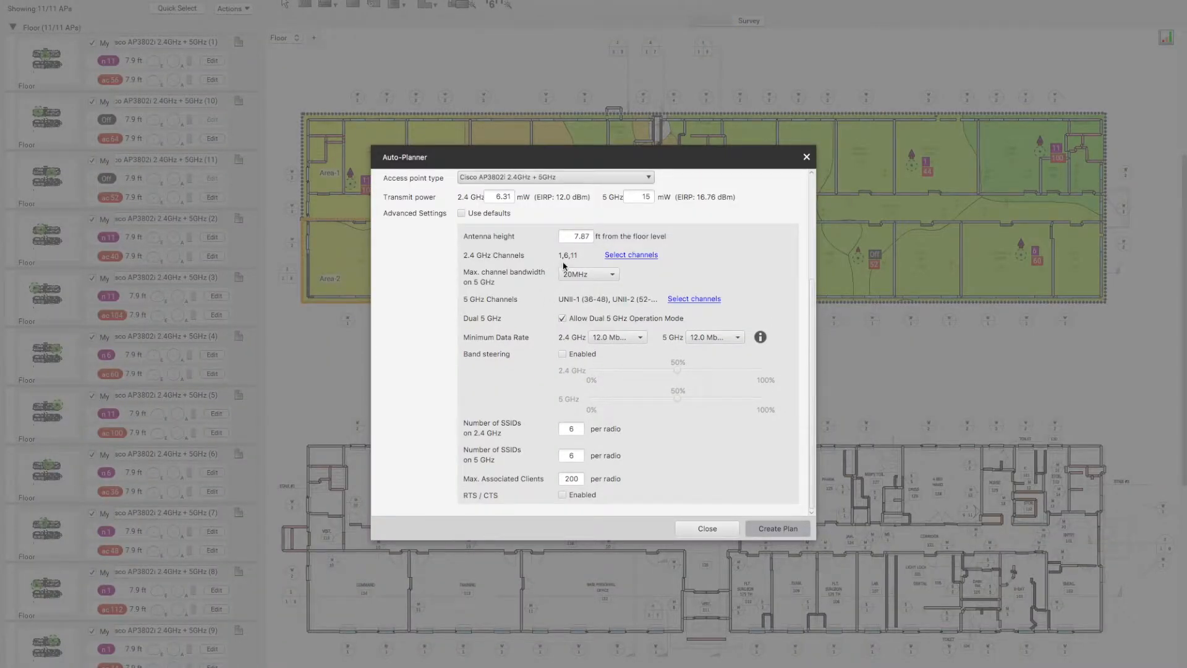
double_click(579, 428)
text(2)
double_click(575, 455)
text(2)
click(774, 530)
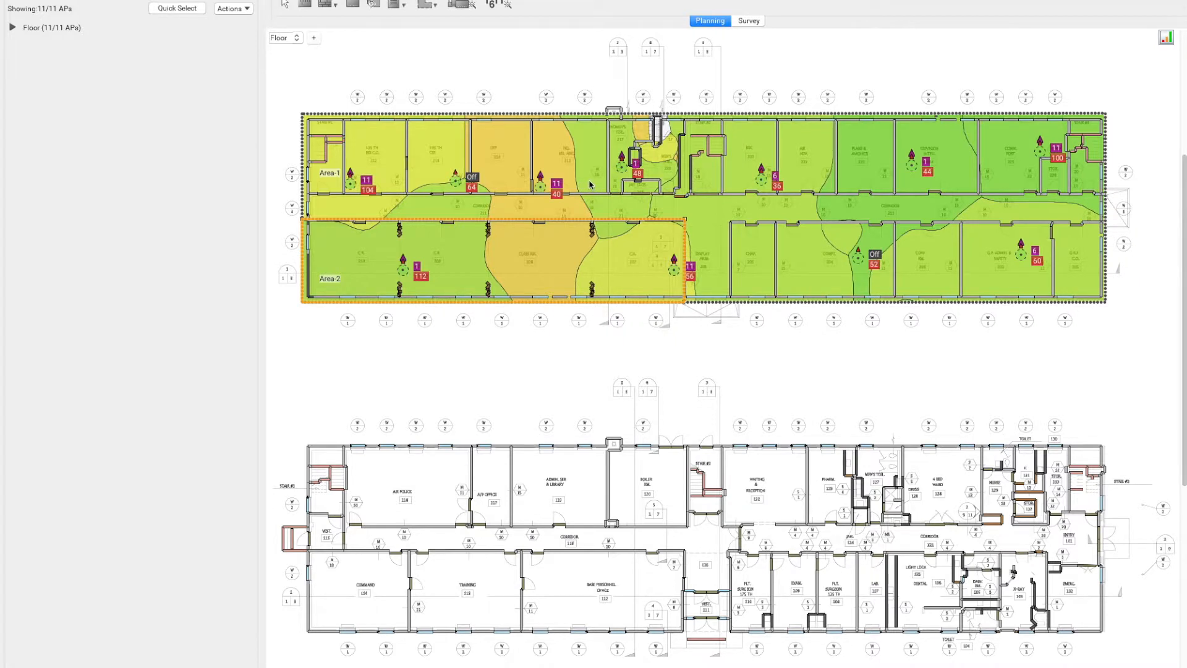
mouse_move(589, 185)
click(591, 1)
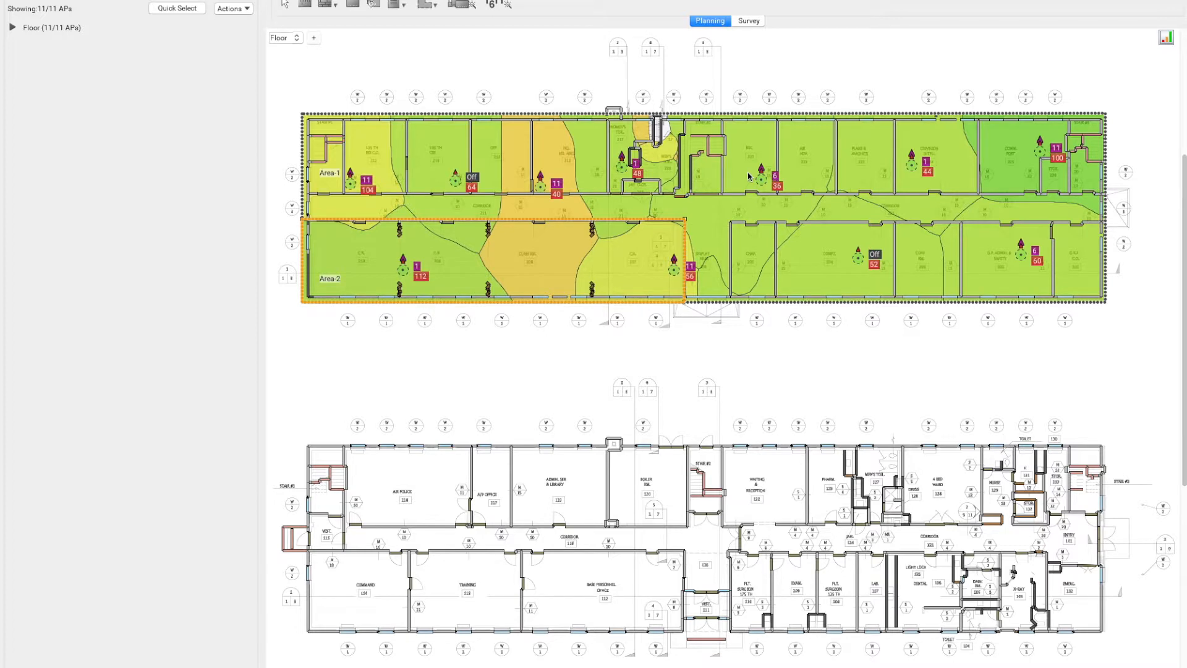
mouse_move(748, 177)
Step: Review the predefined coverage requirement profiles and the criteria of the Voice + Data requirement
click(234, 8)
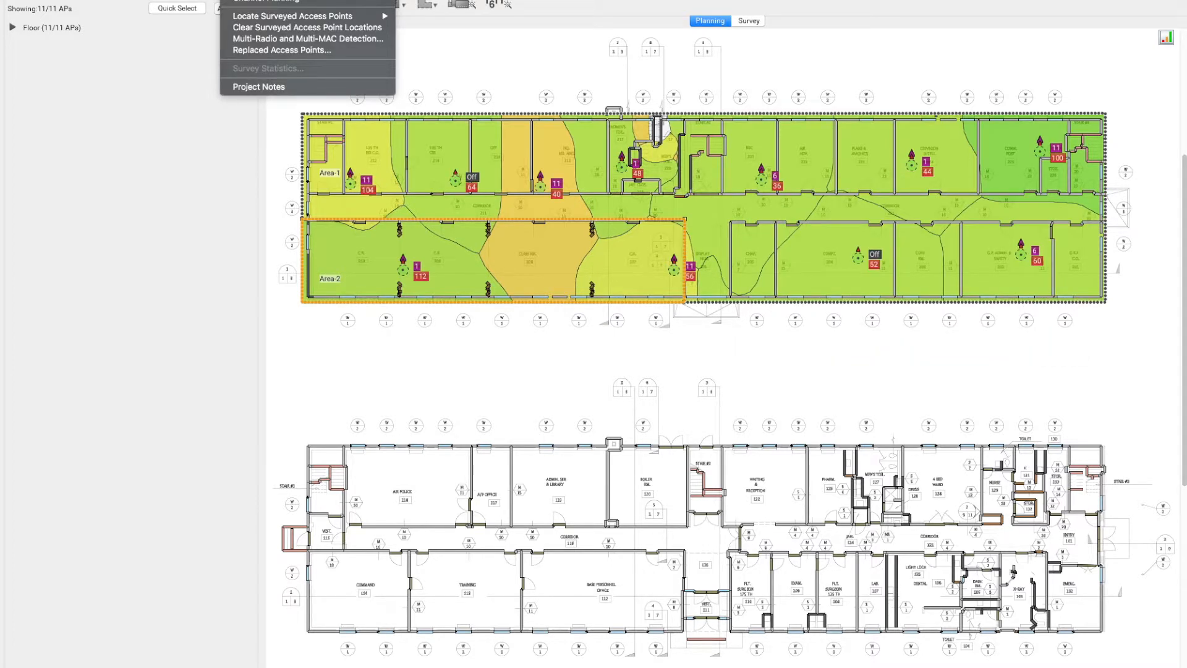
click(334, 0)
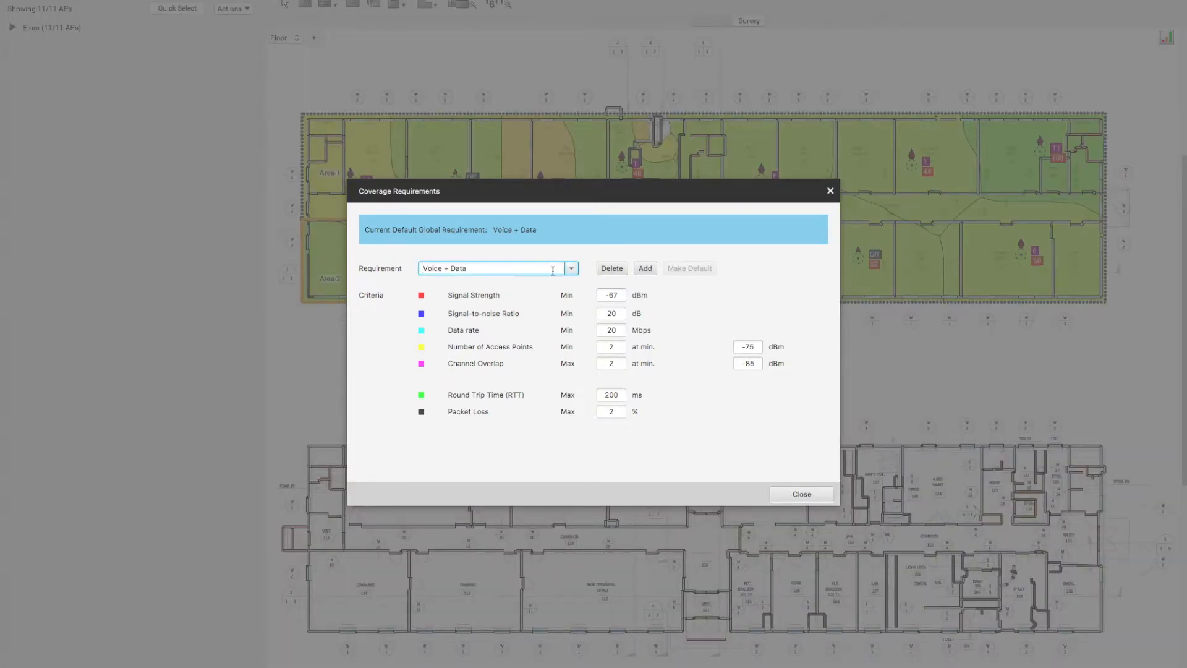
click(576, 272)
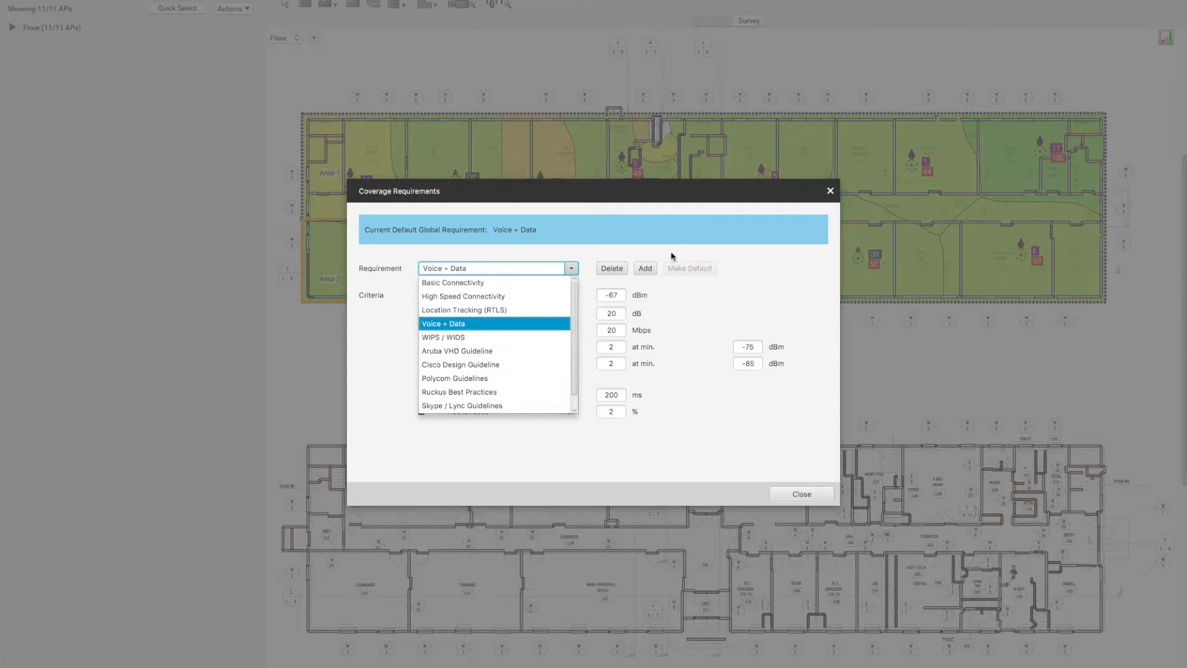
click(653, 233)
click(780, 495)
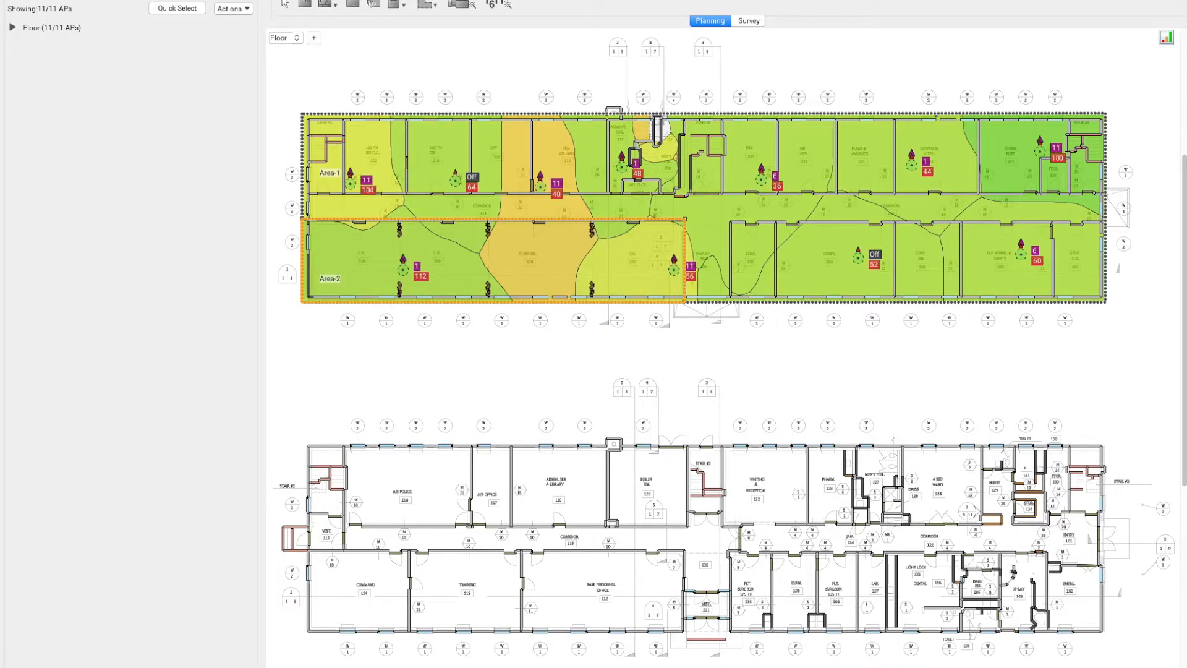
Step: Add a new device profile named "Hand Held terminal"
click(232, 8)
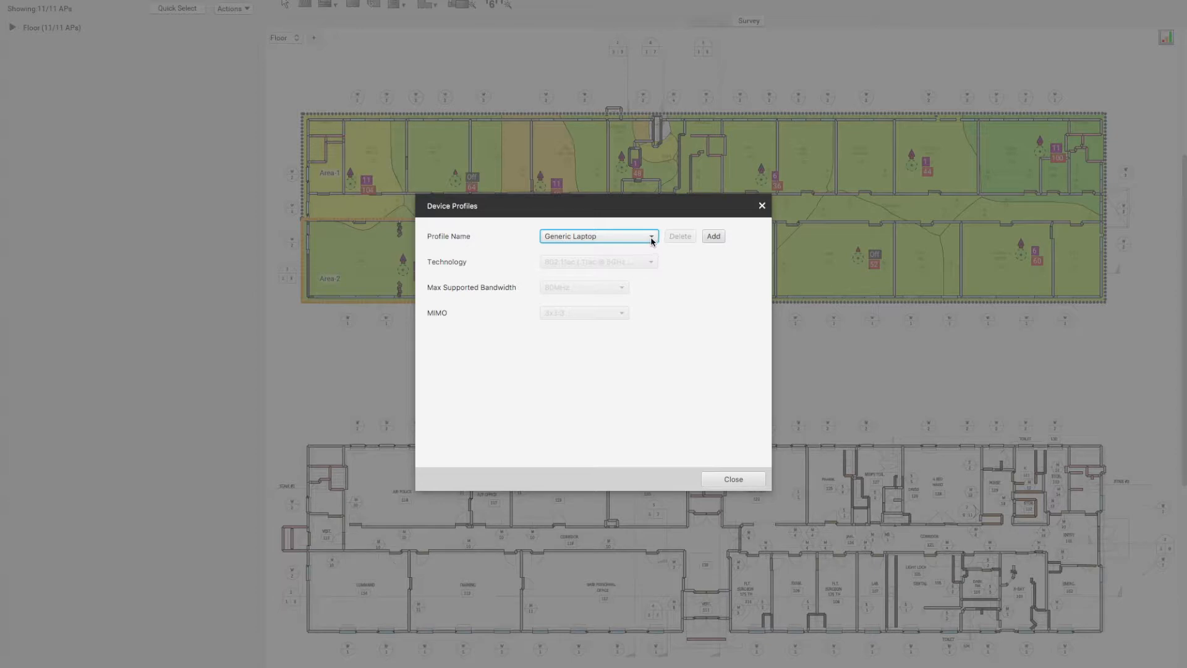
click(714, 238)
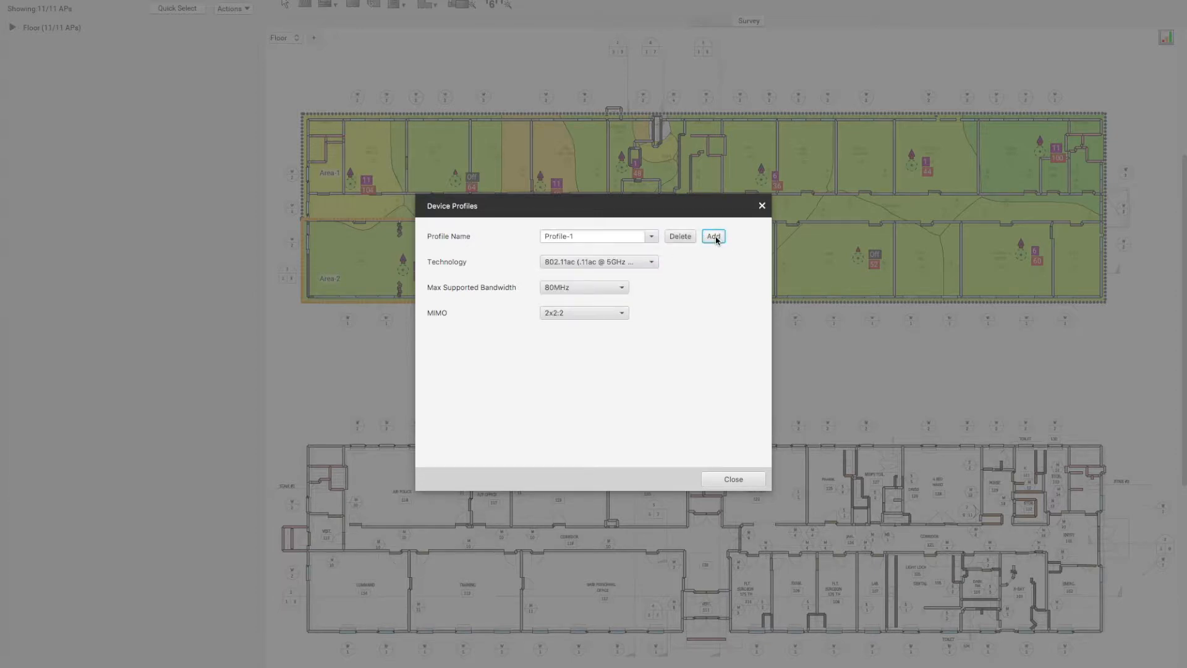
drag(583, 235, 530, 235)
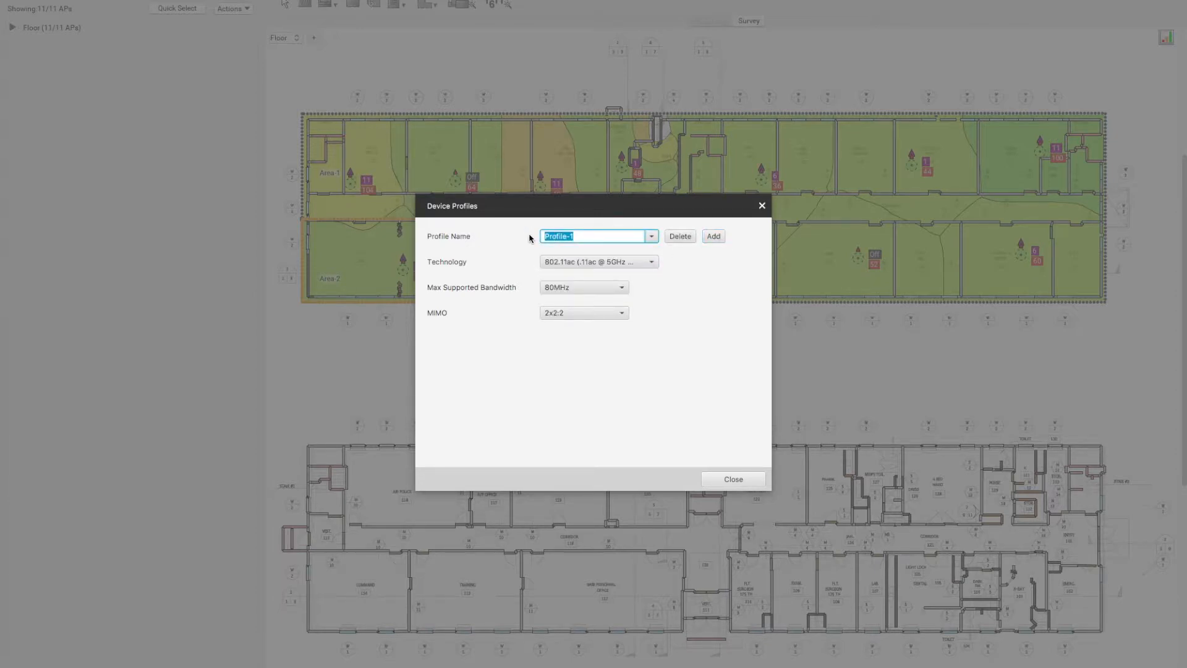
text(Hand Held terminal)
Step: Configure the Hand Held terminal profile with 802.11n (2.4GHz + 5GHz) technology, 20MHz maximum bandwidth and 2x2:2 MIMO
click(651, 262)
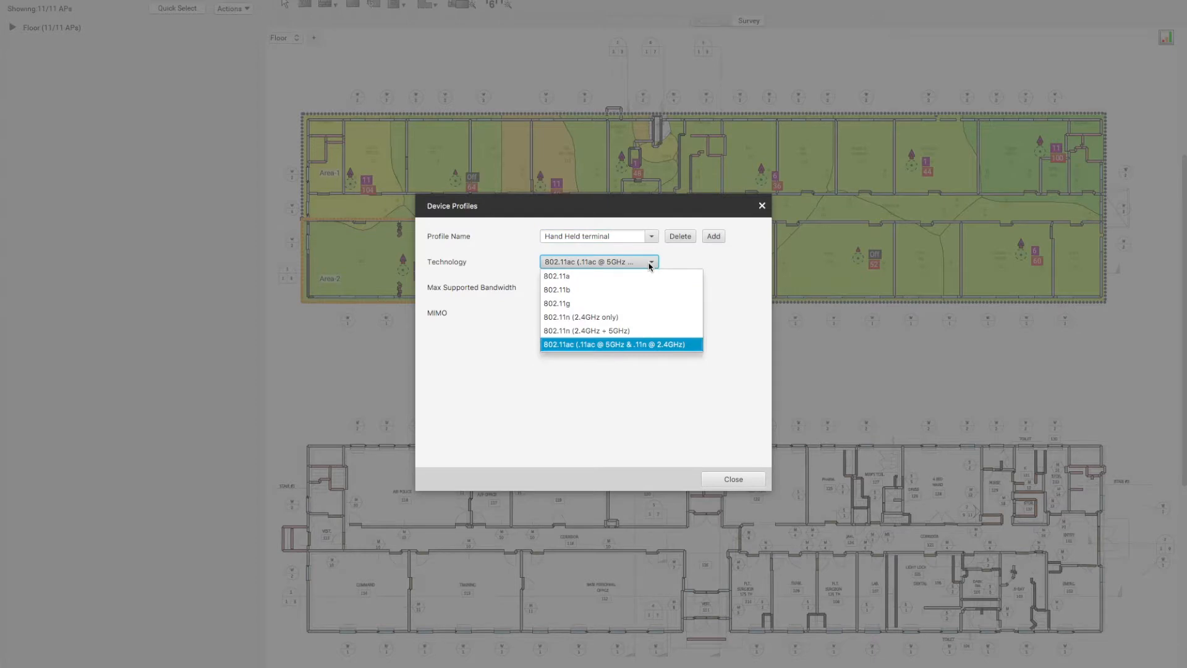
click(587, 331)
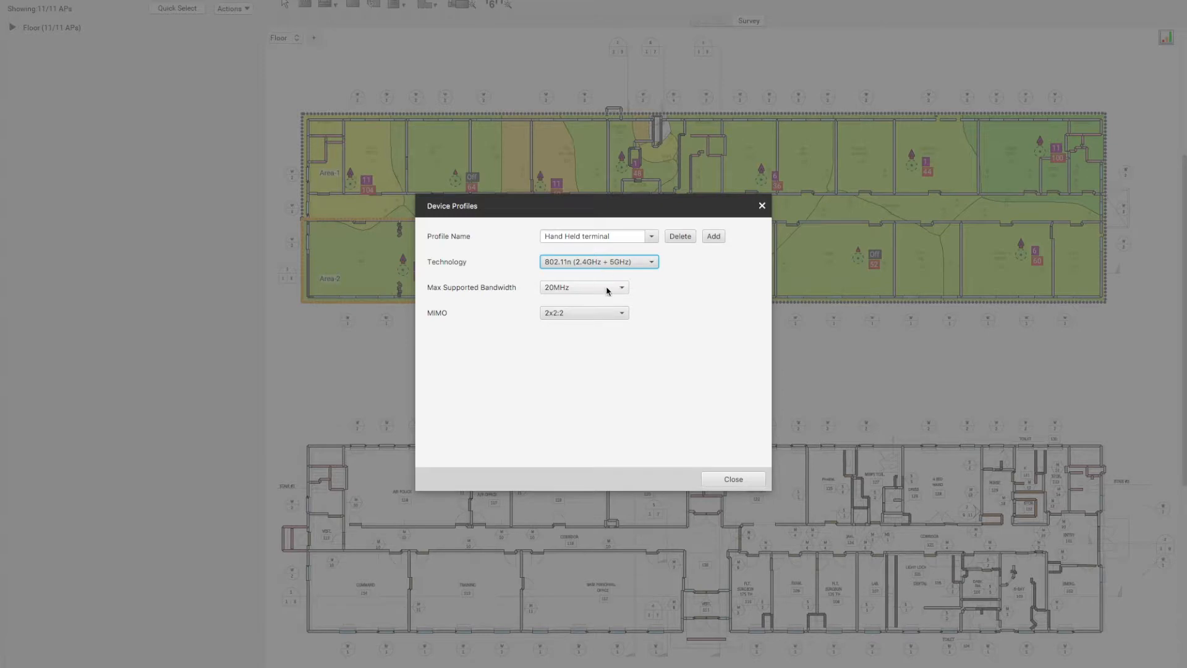
click(606, 287)
click(568, 303)
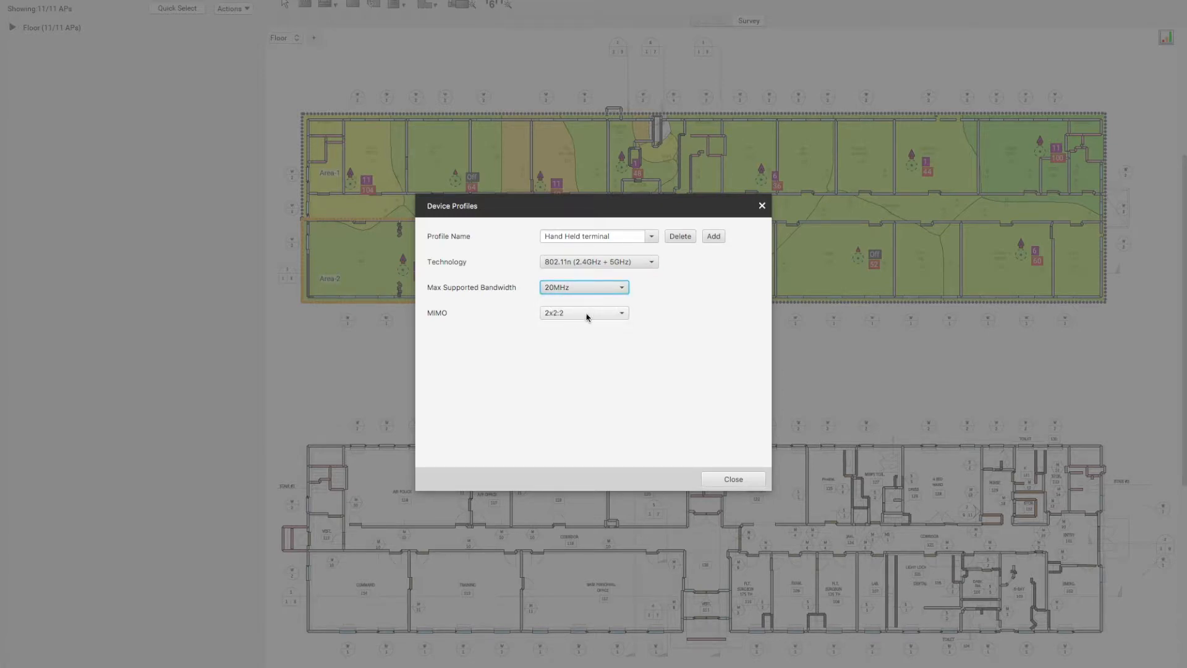
click(587, 314)
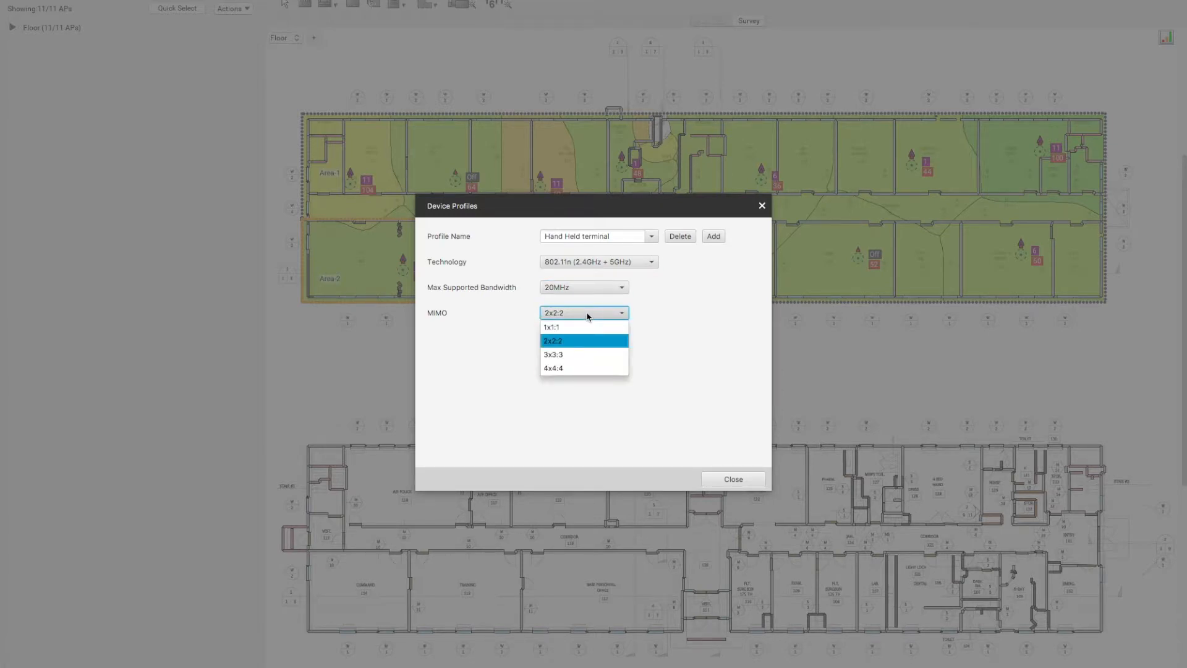
click(588, 314)
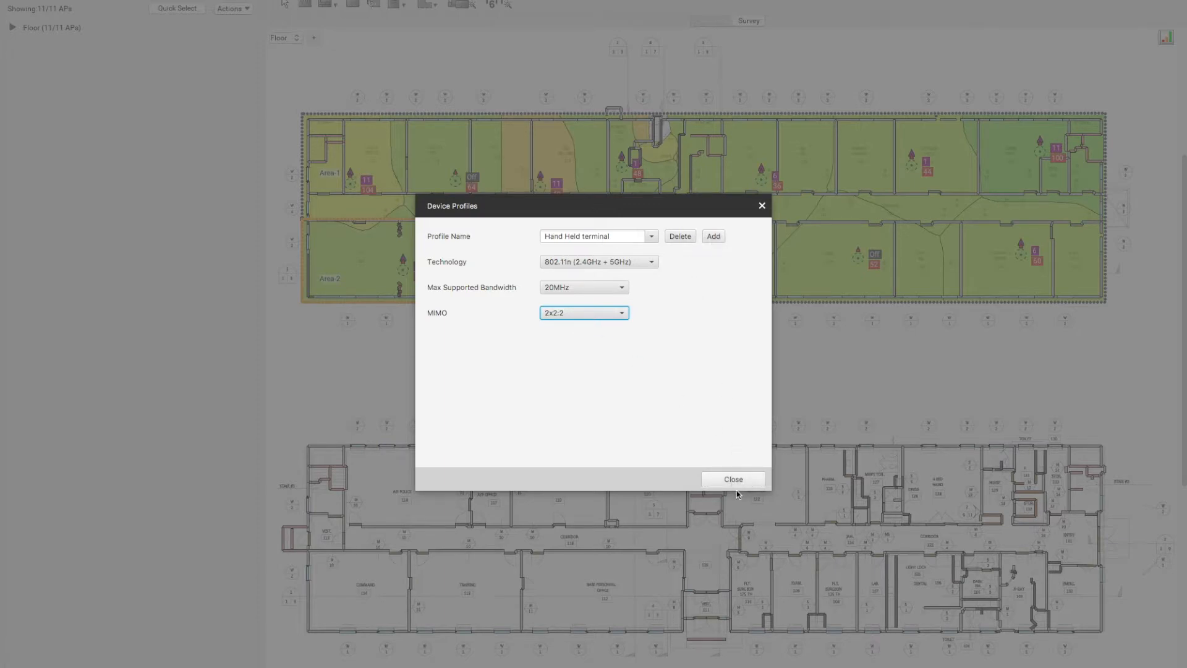
Step: Add another device profile with default settings, reselect the Hand Held terminal profile to check it, and close the device profiles
click(711, 236)
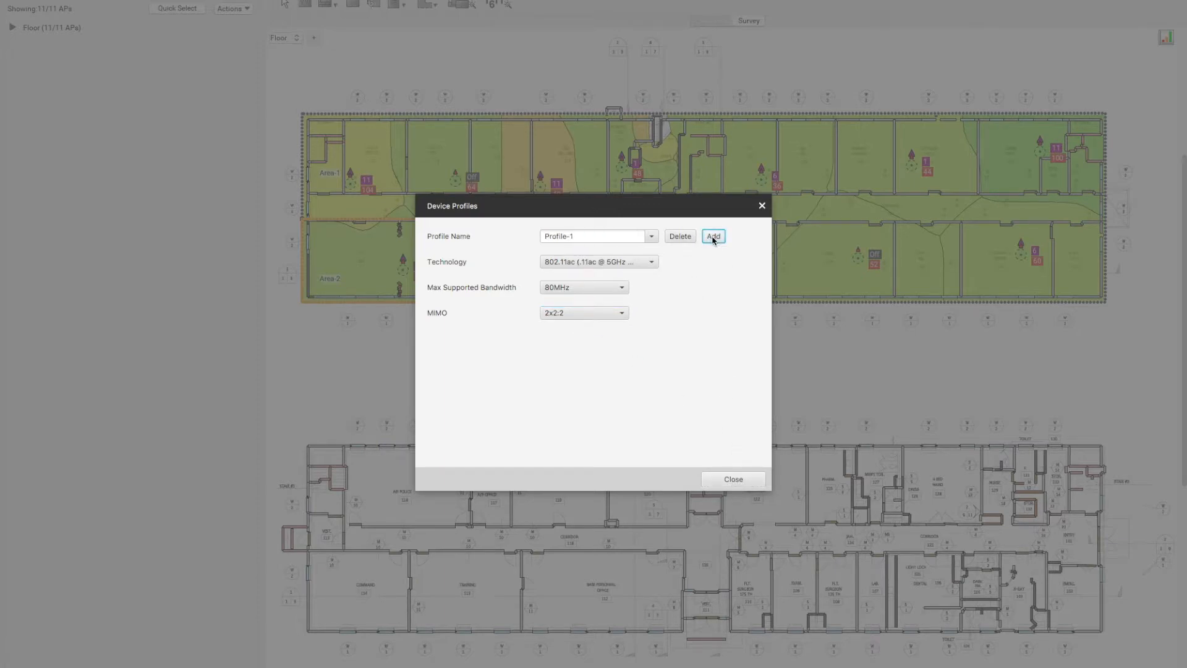
click(652, 238)
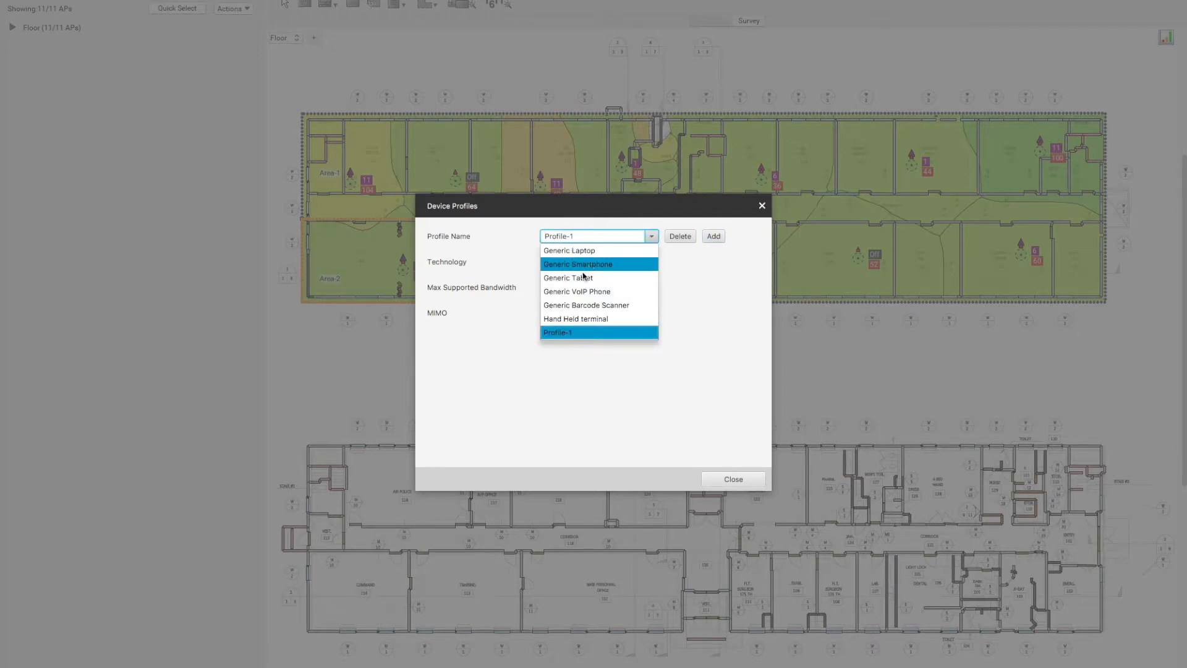
click(582, 321)
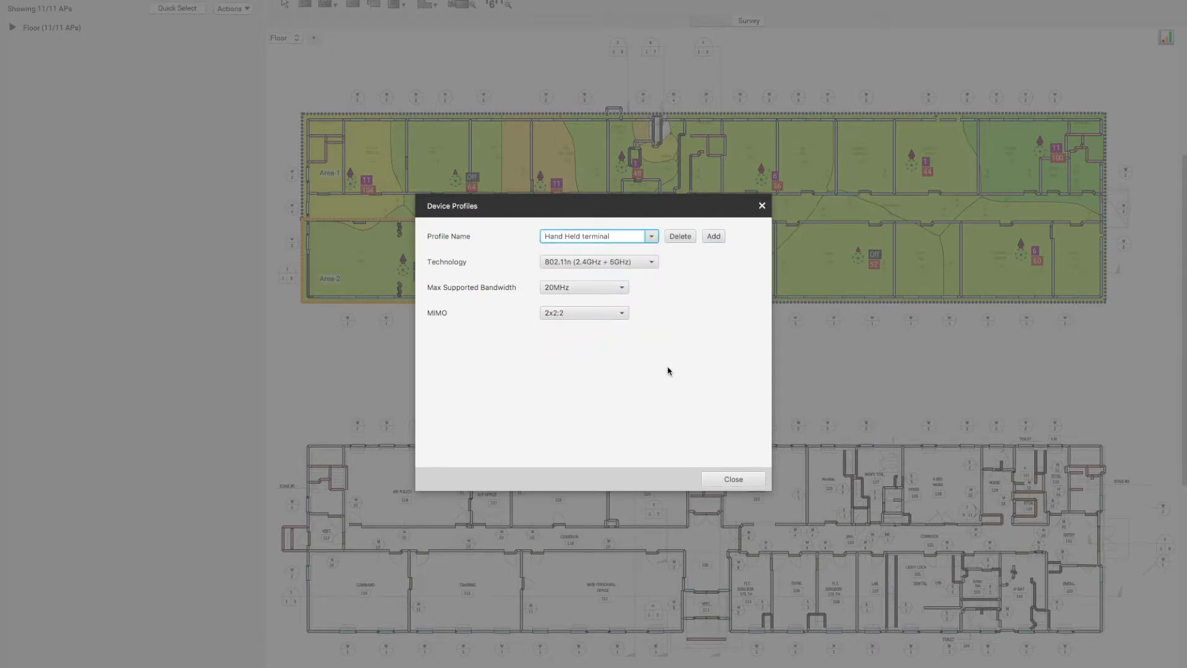
click(734, 481)
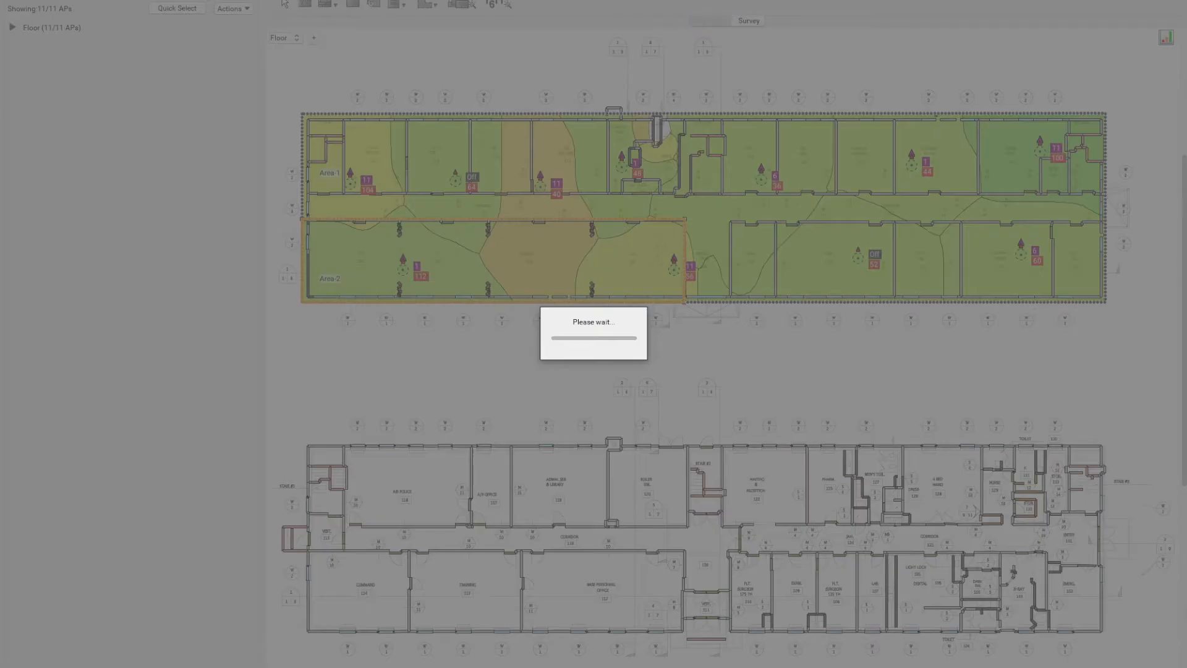
Step: Open the usage profiles and review the predefined profiles available
click(238, 0)
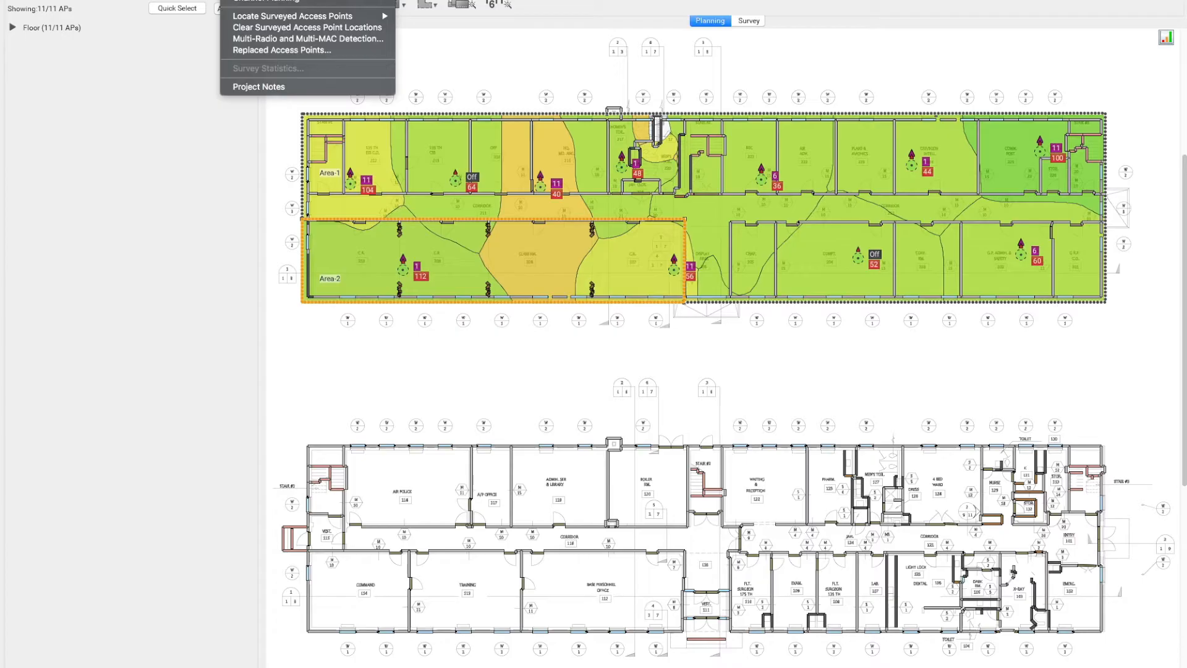
click(259, 0)
click(238, 0)
click(272, 0)
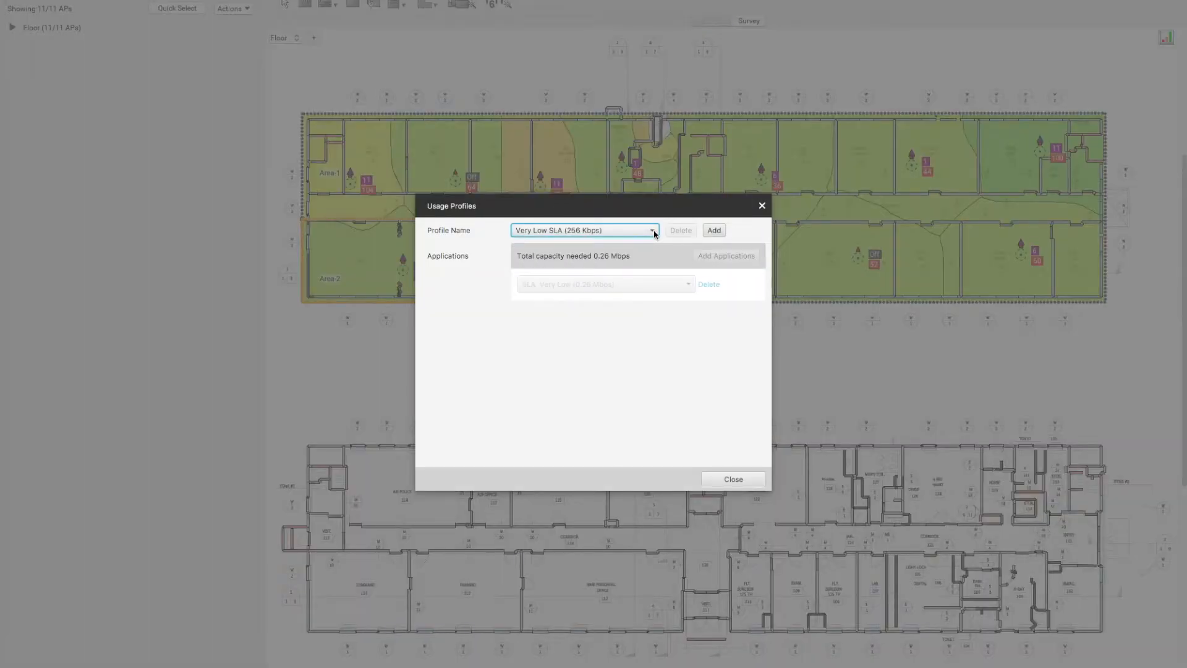
click(654, 232)
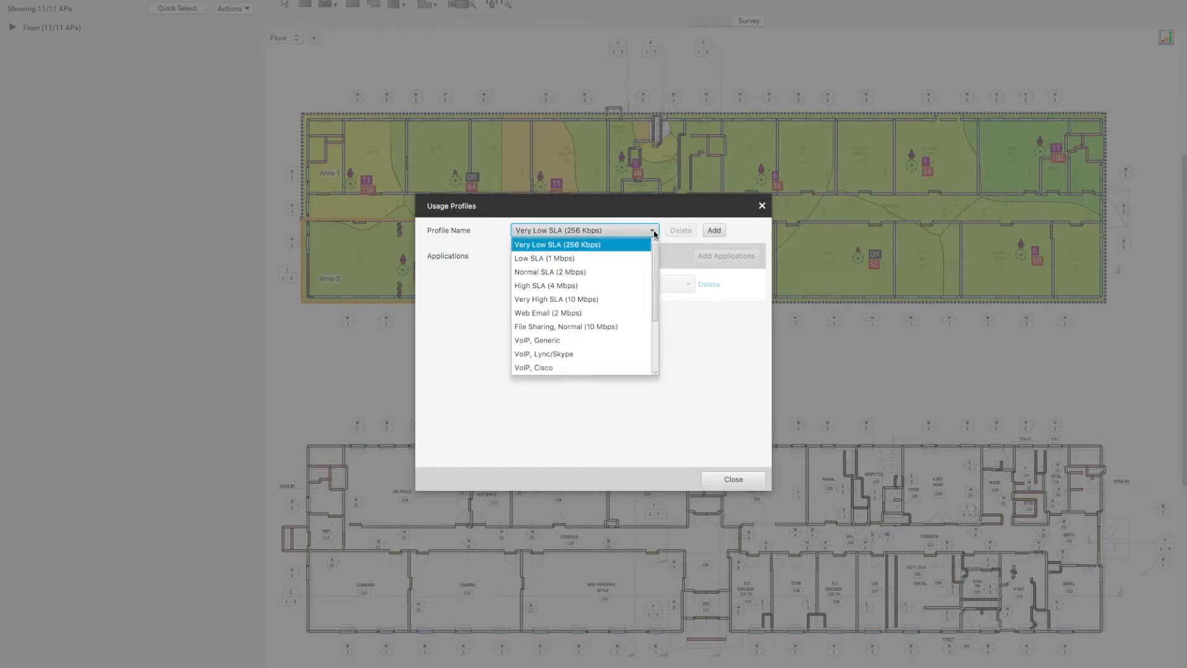
click(653, 232)
Step: Add a new usage profile and set its application to Video Conf, Webex (5.0 Mbps)
click(714, 230)
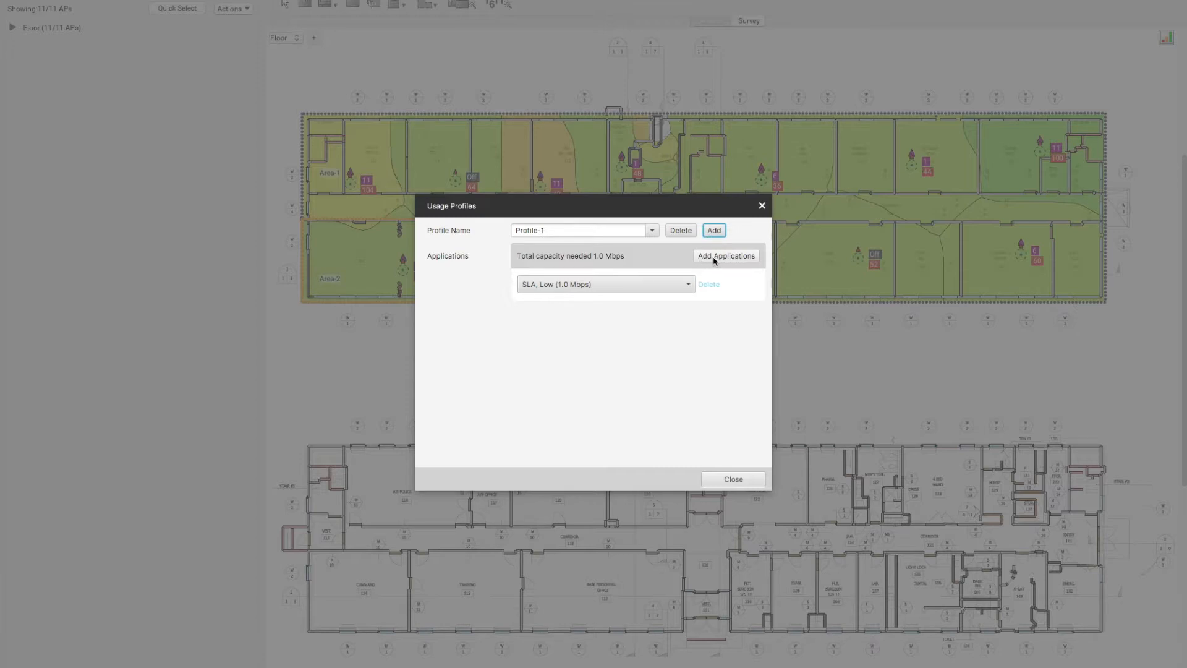
click(636, 286)
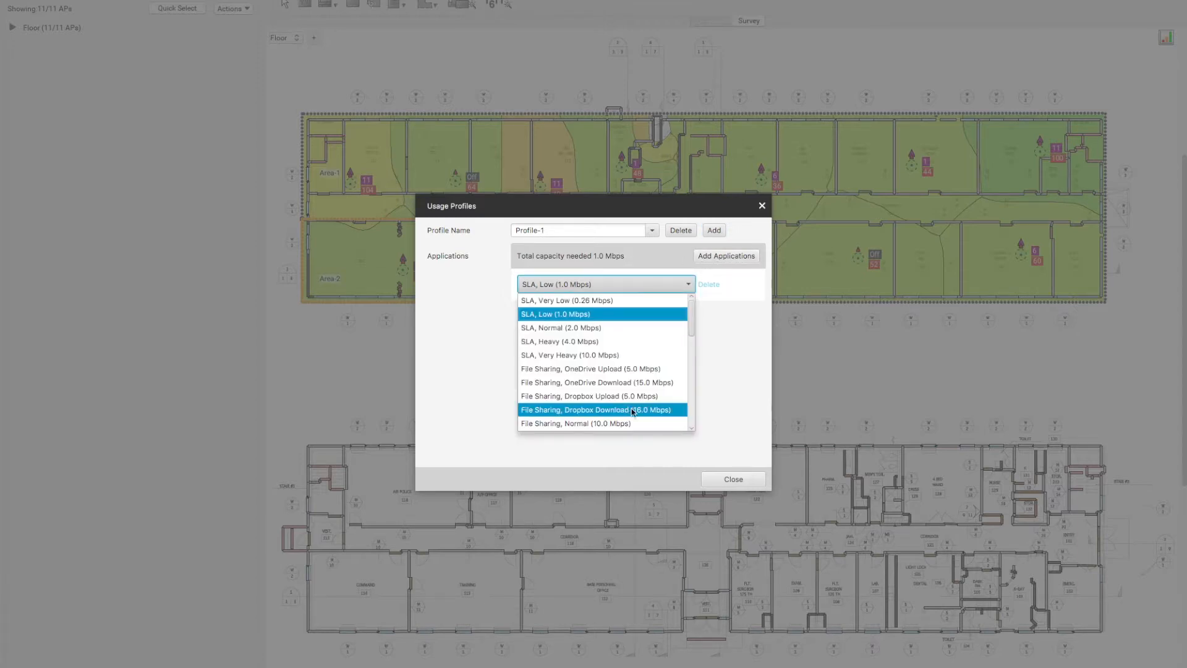
drag(691, 318, 690, 416)
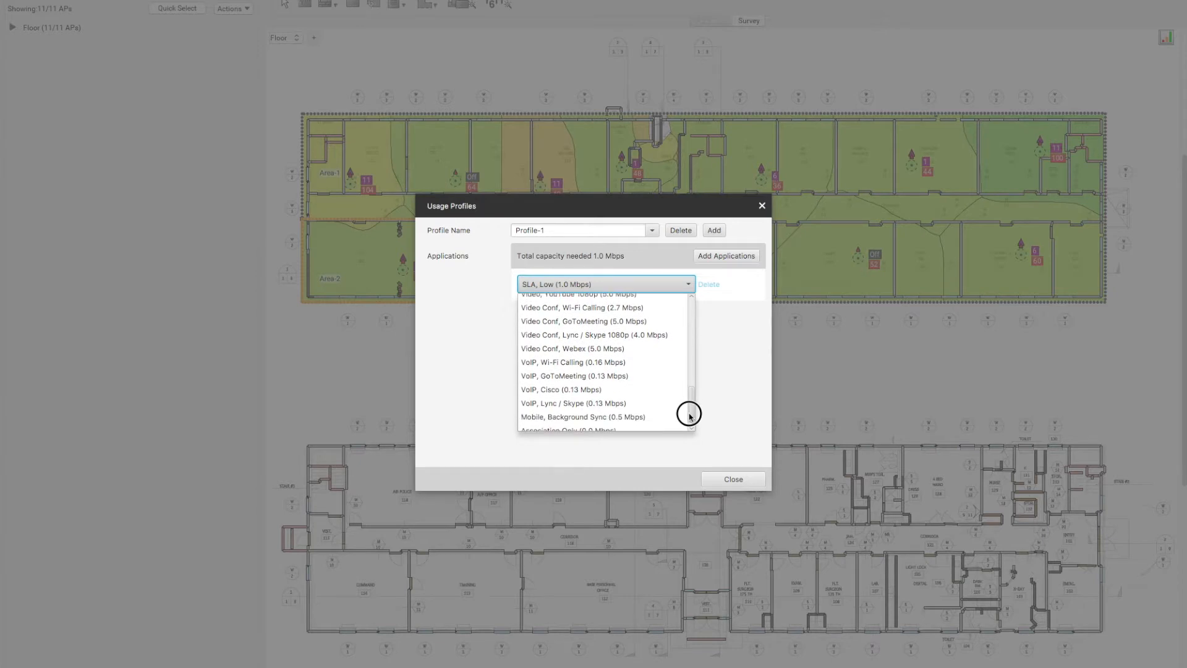
click(559, 349)
Step: Add File Sharing, Dropbox Download (16.0 Mbps) as the usage profile's second application and open the profile's name for editing
click(721, 257)
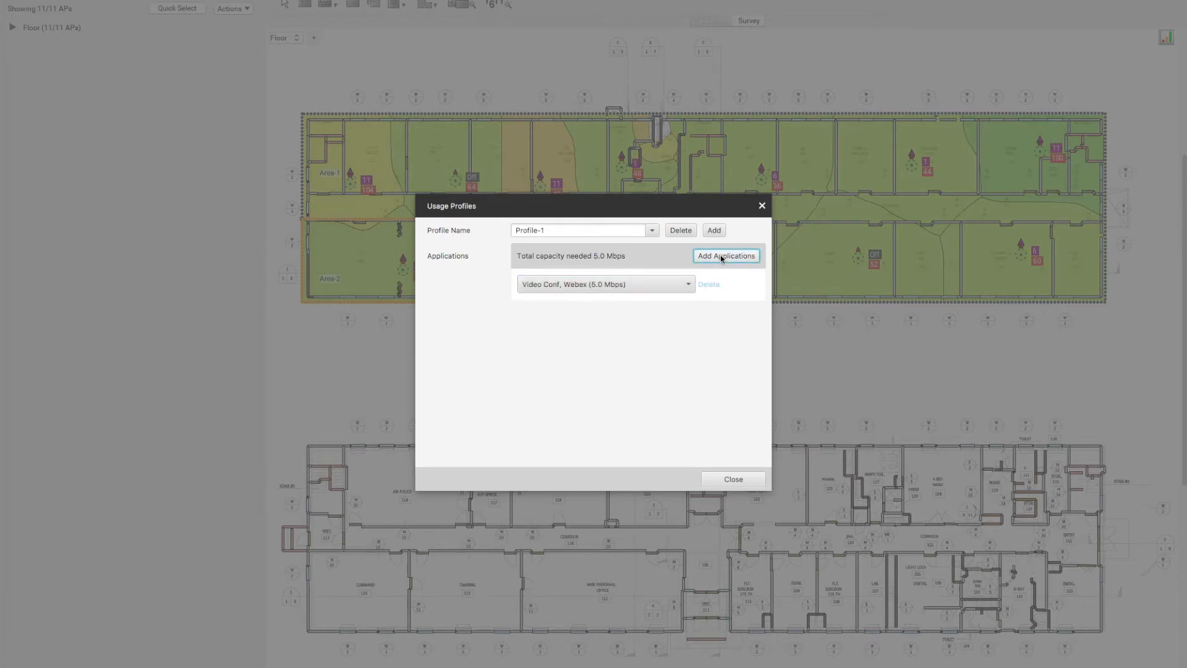
click(688, 316)
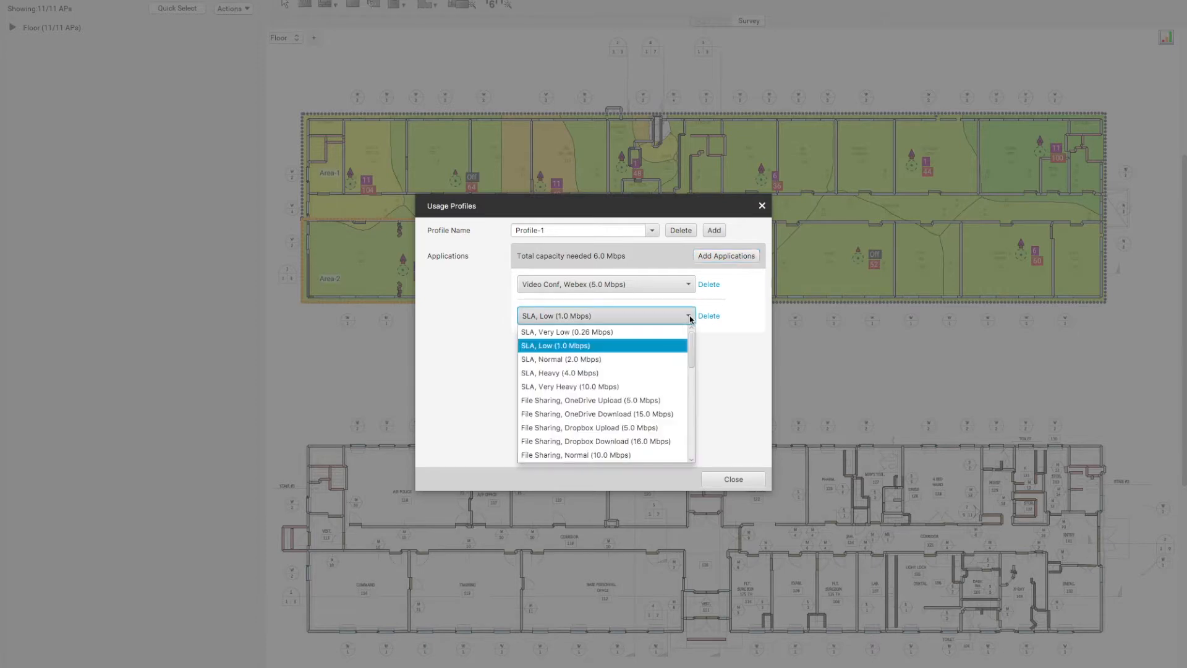
click(563, 443)
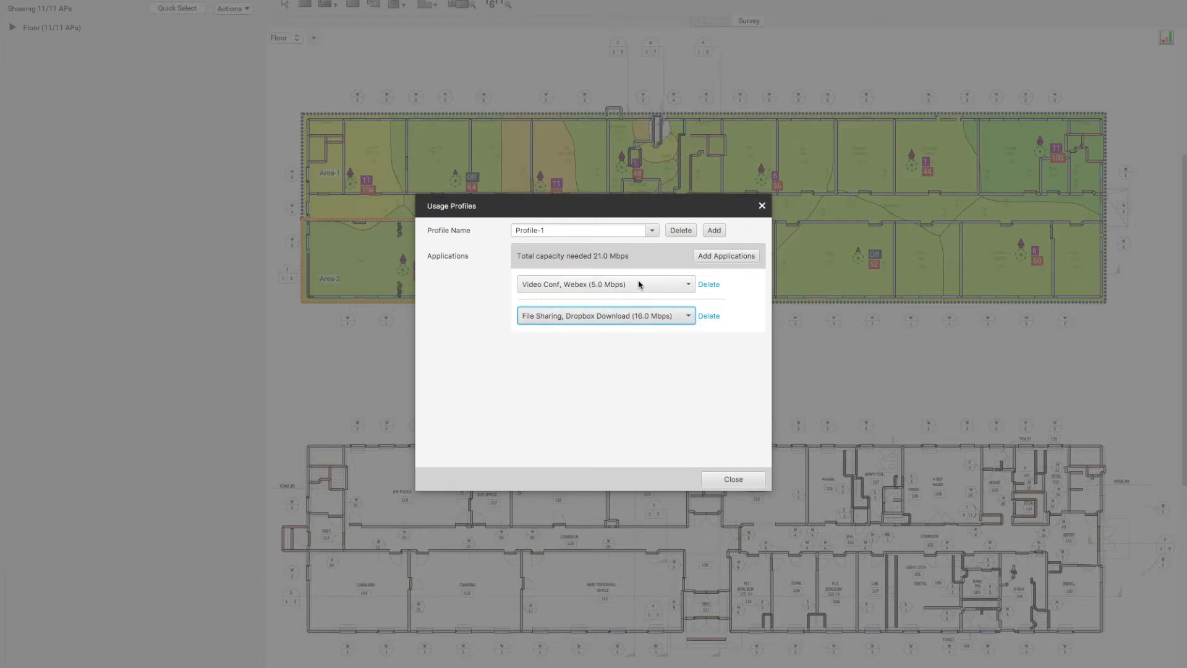
drag(554, 227, 503, 230)
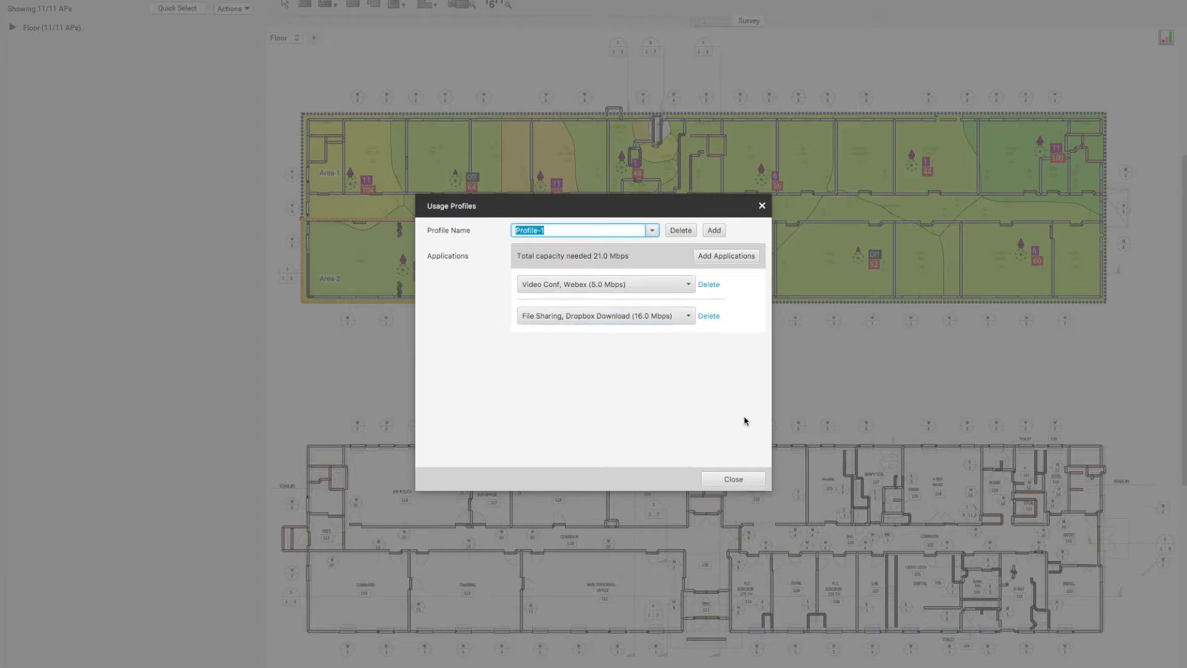
Step: Close the usage profiles and open the network capacity configuration for the project
click(734, 480)
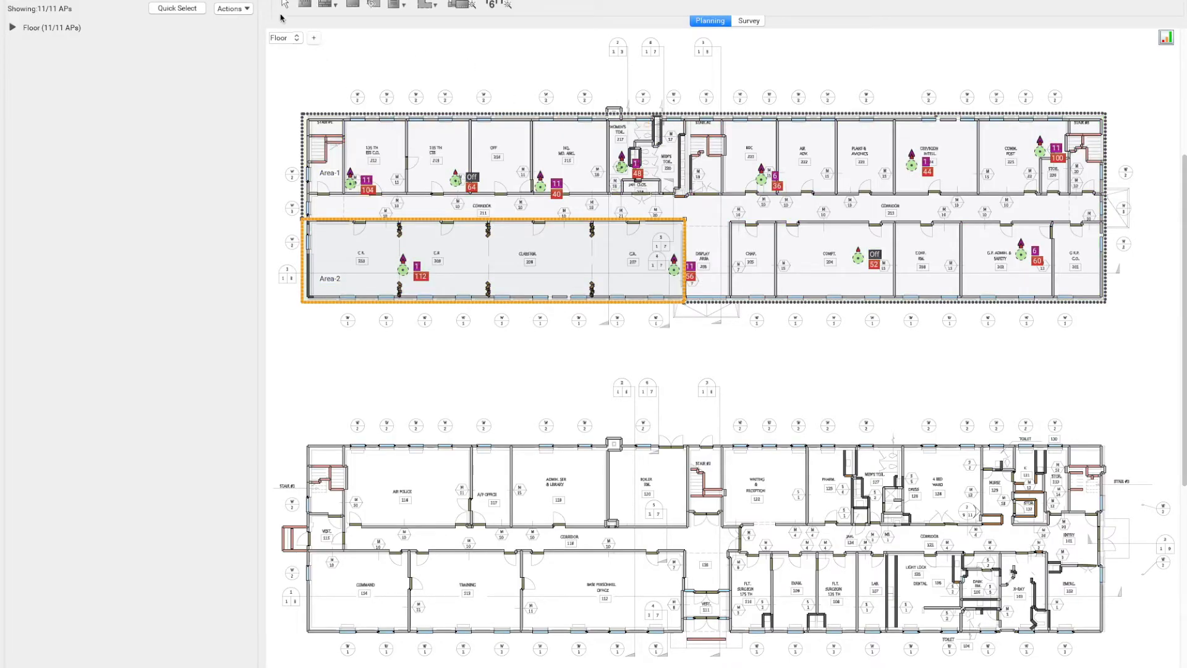
click(247, 0)
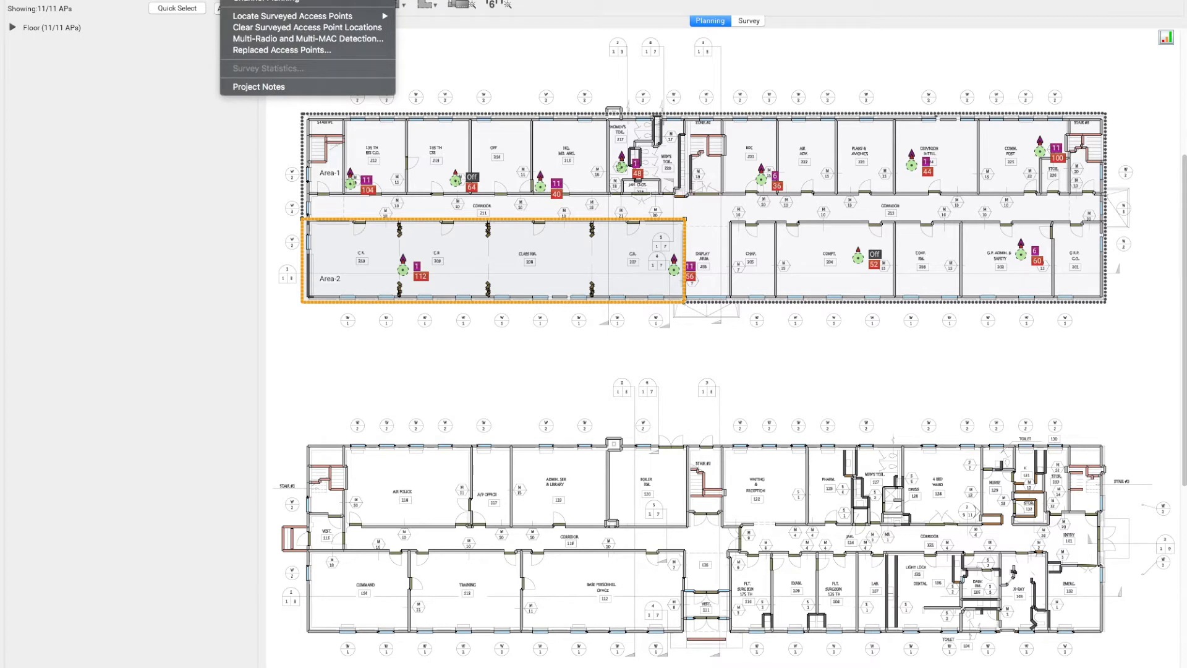
click(279, 0)
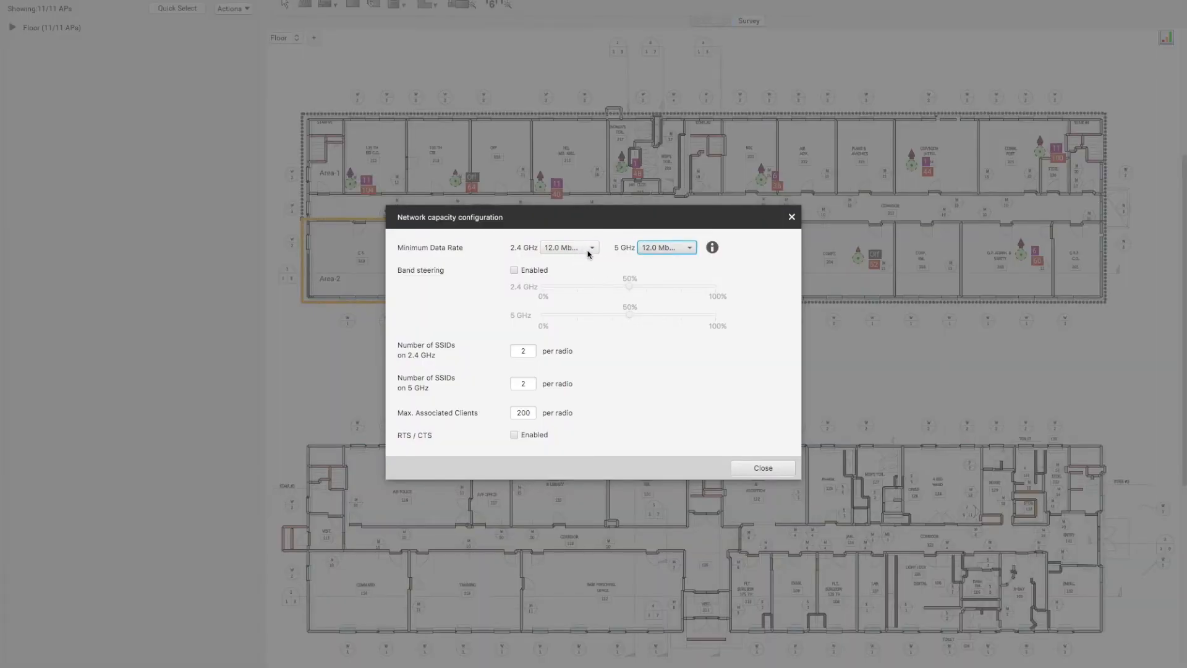
Step: Review the 2.4 GHz minimum data rate options and the minimum data rate information, and close the network capacity configuration
click(593, 250)
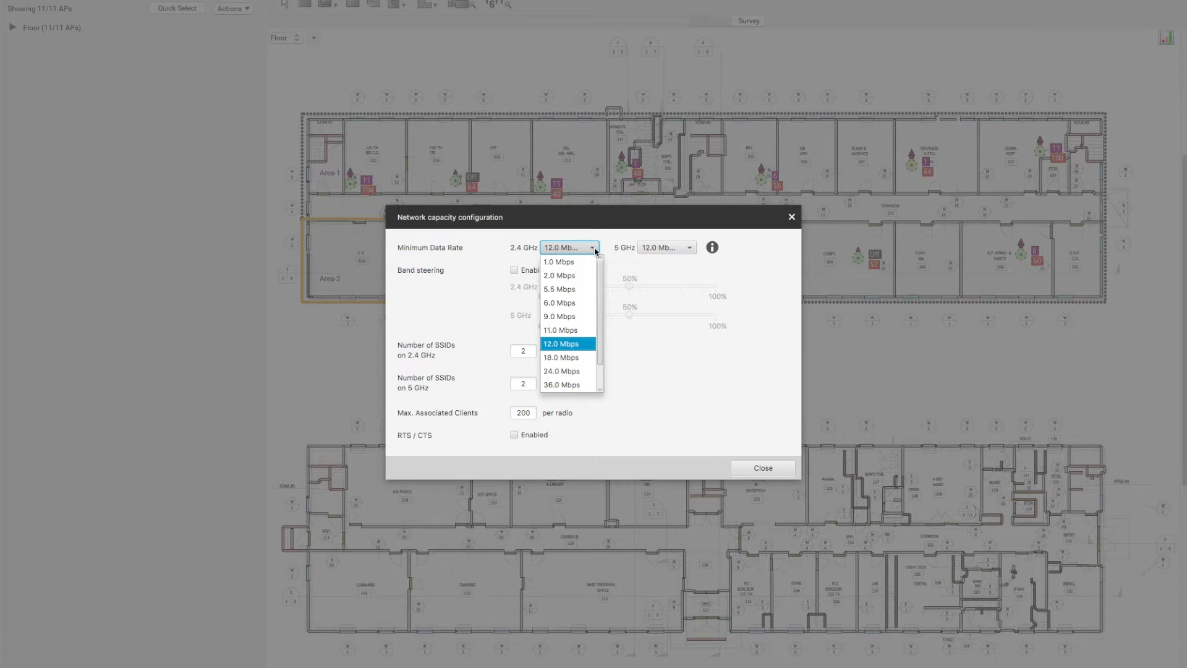
click(594, 250)
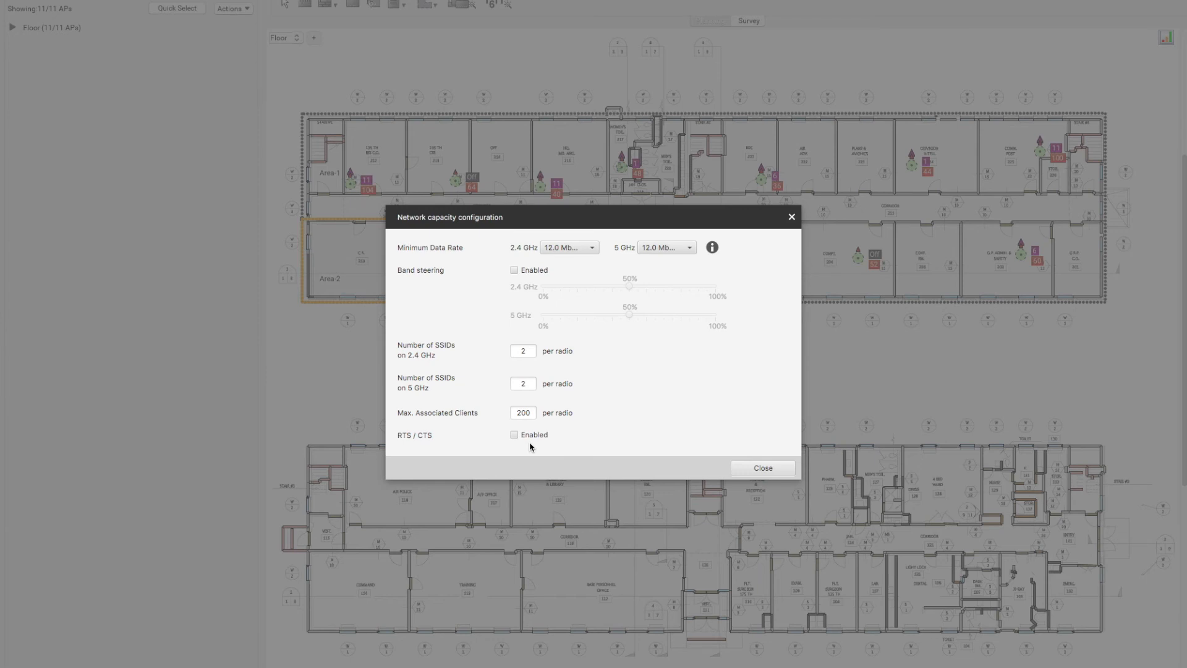
click(714, 249)
click(792, 217)
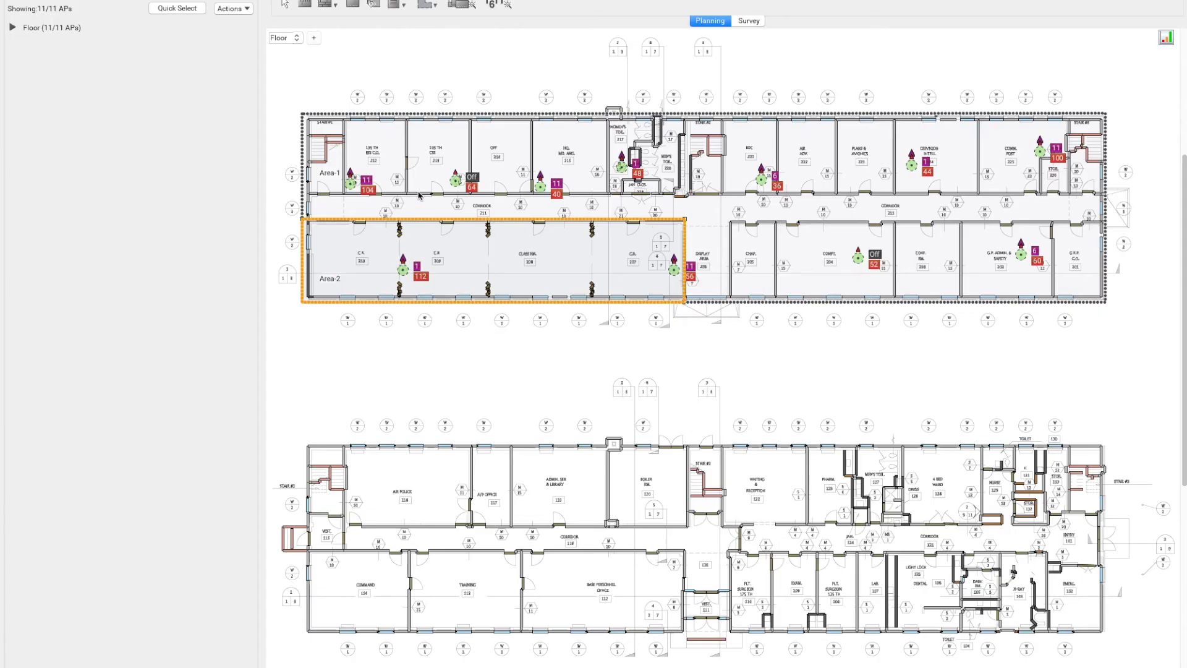